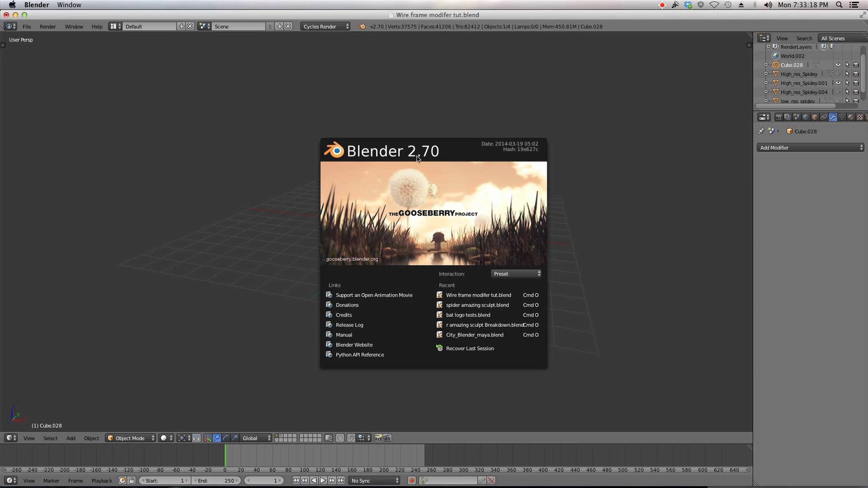
Dismiss the splash screen and bring the cube closer in the viewport
left_click(495, 215)
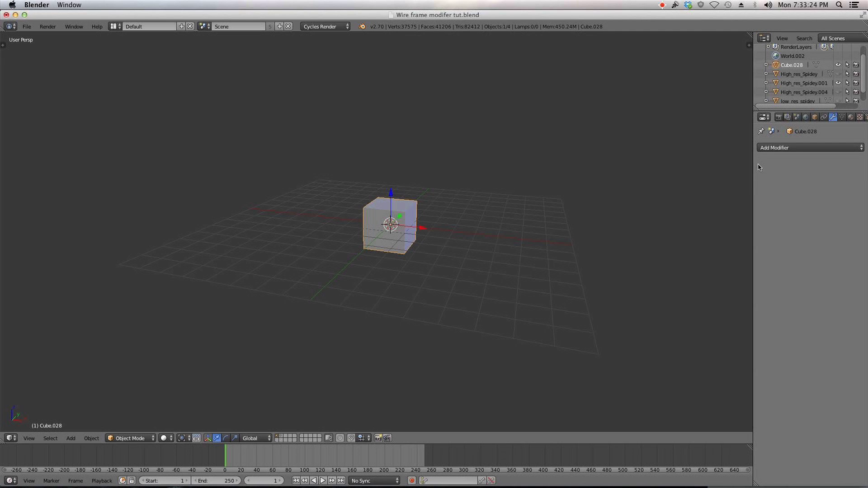
scroll(513, 237, "up", 3)
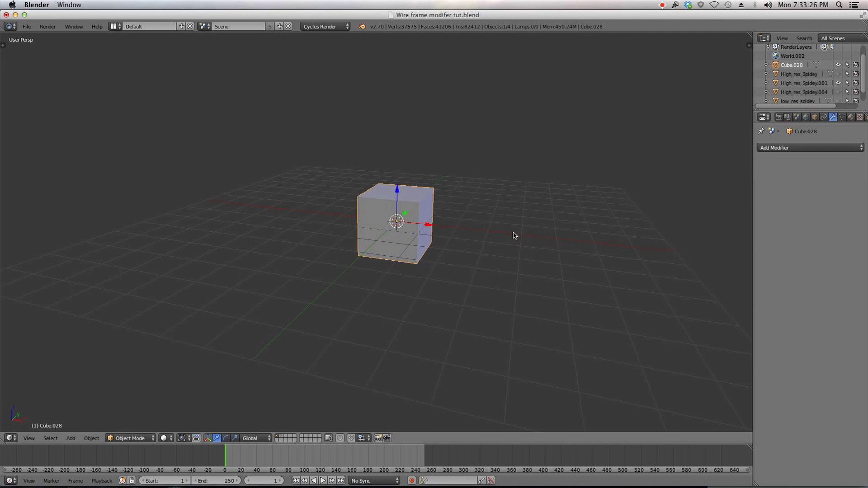
scroll(444, 245, "up", 3)
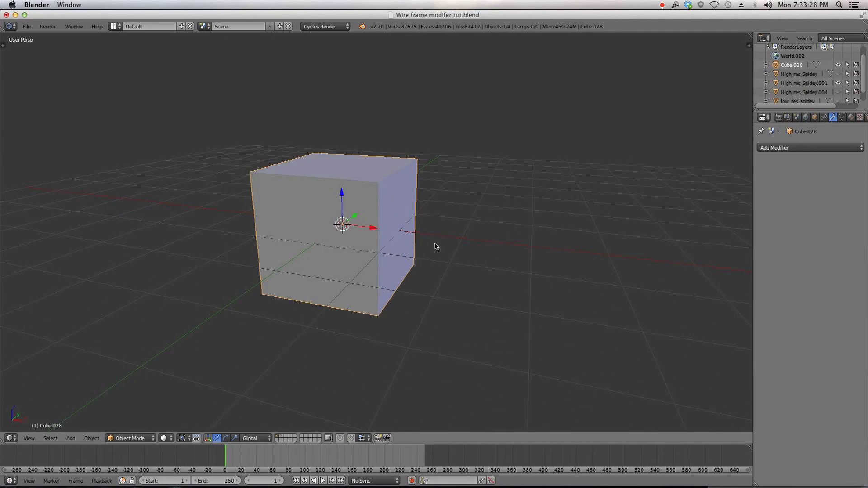
Examine the cube's mesh in Edit Mode with its upper front corner vertex selected, and return to Object Mode
key("Tab")
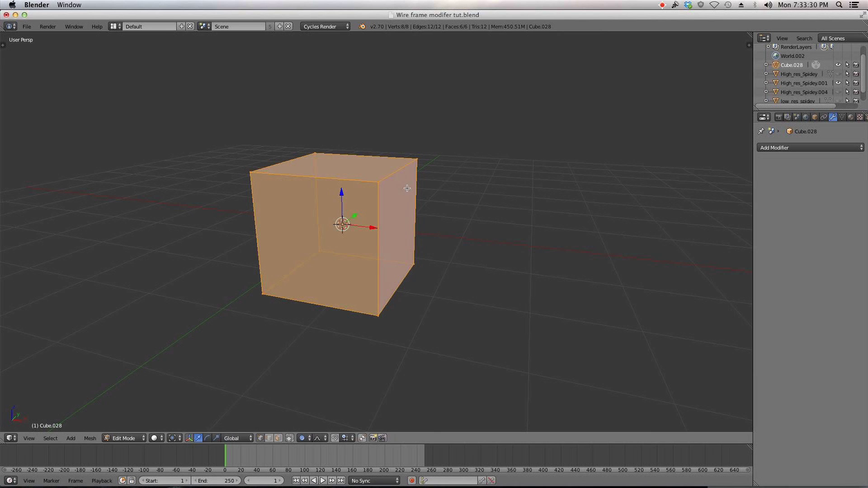
right_click(376, 181)
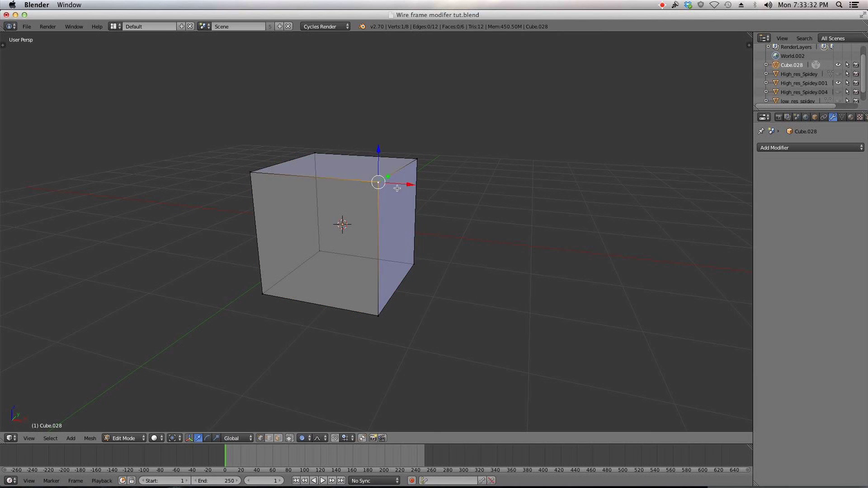
scroll(391, 192, "up", 3)
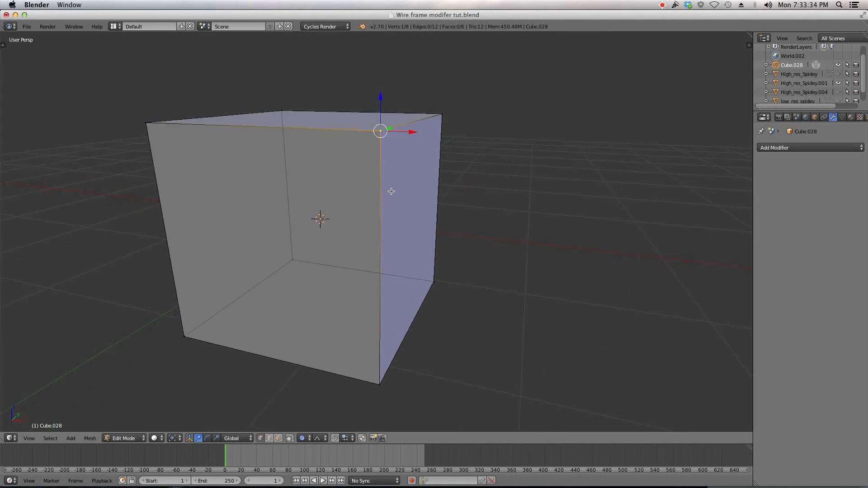
middle_click_drag(391, 191, 366, 215)
scroll(345, 207, "down", 1)
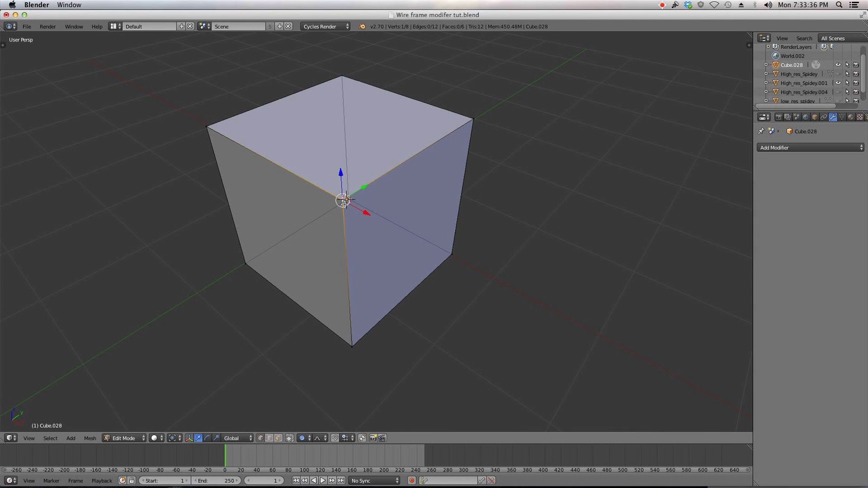
key("Tab")
Add a Wireframe modifier to the cube
middle_click_drag(403, 144, 415, 134)
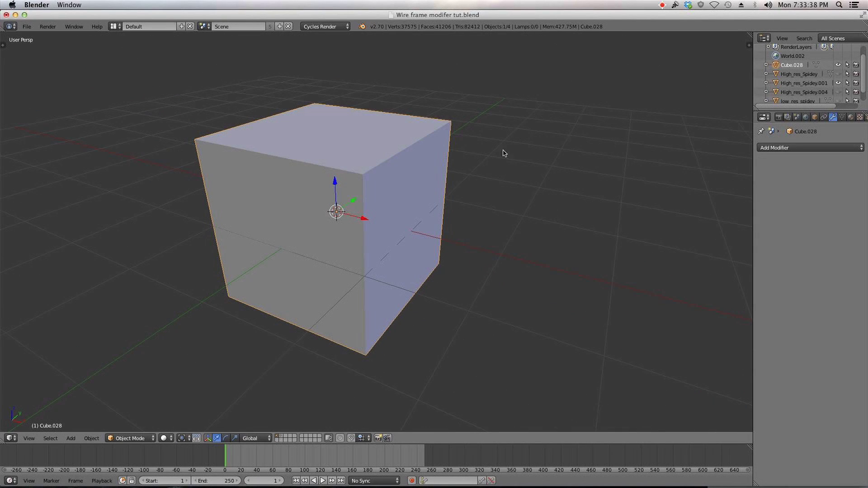
left_click(802, 149)
left_click(663, 317)
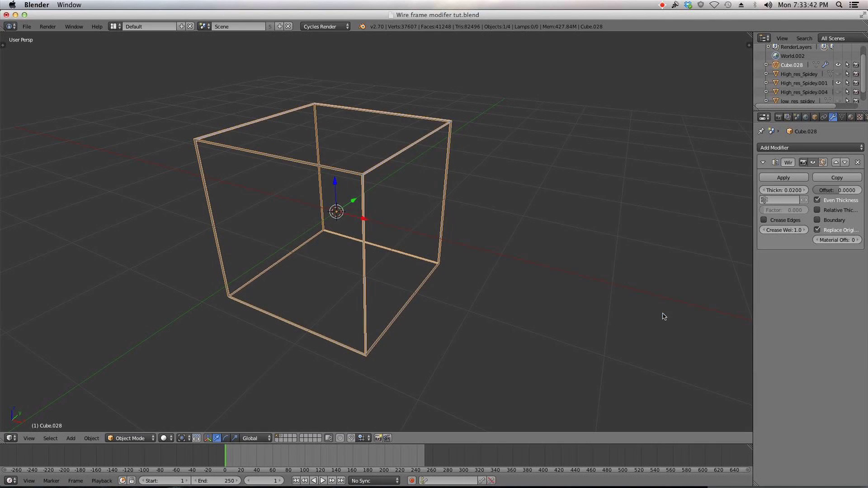
Examine the cube's wireframe struts and corner joints up close and from several sides
scroll(467, 227, "up", 1)
middle_click_drag(391, 171, 338, 178)
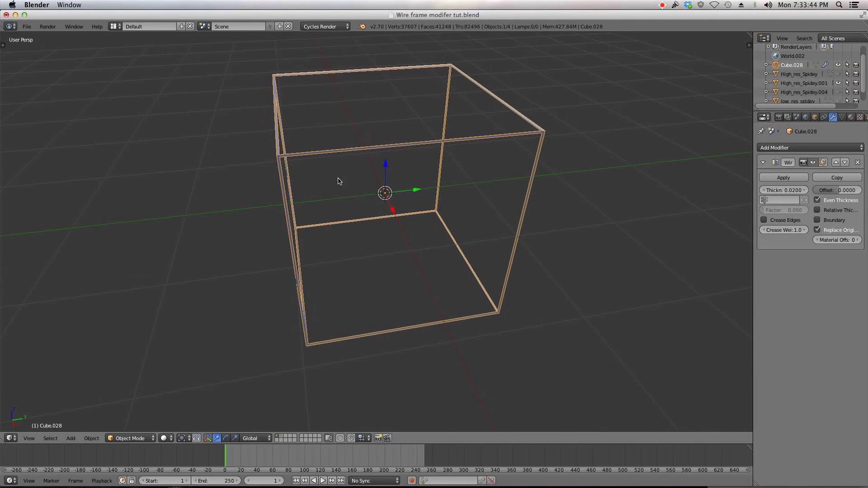
scroll(588, 147, "up", 2)
middle_click_drag(642, 147, 538, 131)
middle_click_drag(435, 160, 446, 158)
scroll(446, 158, "up", 2)
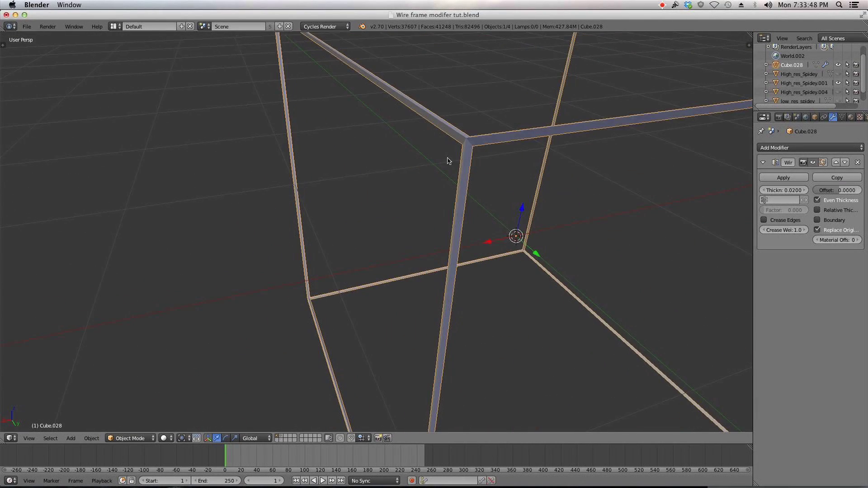
middle_click_drag(494, 134, 494, 139)
scroll(637, 219, "down", 5)
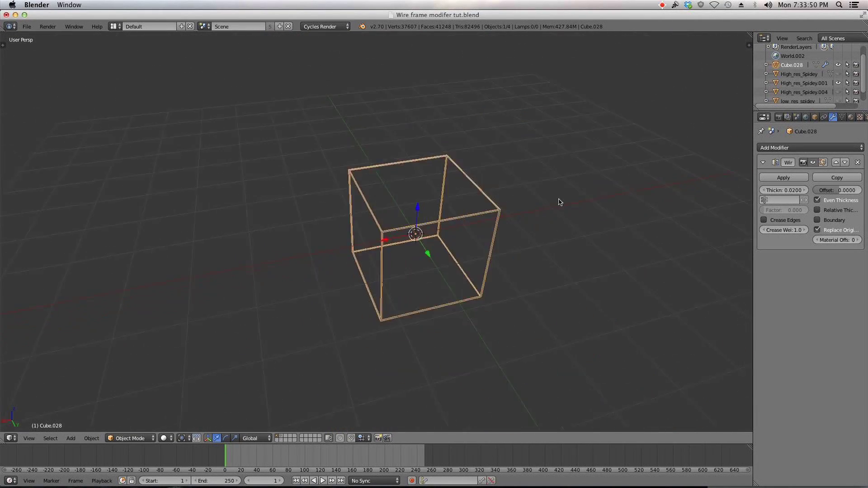
middle_click_drag(560, 200, 465, 221)
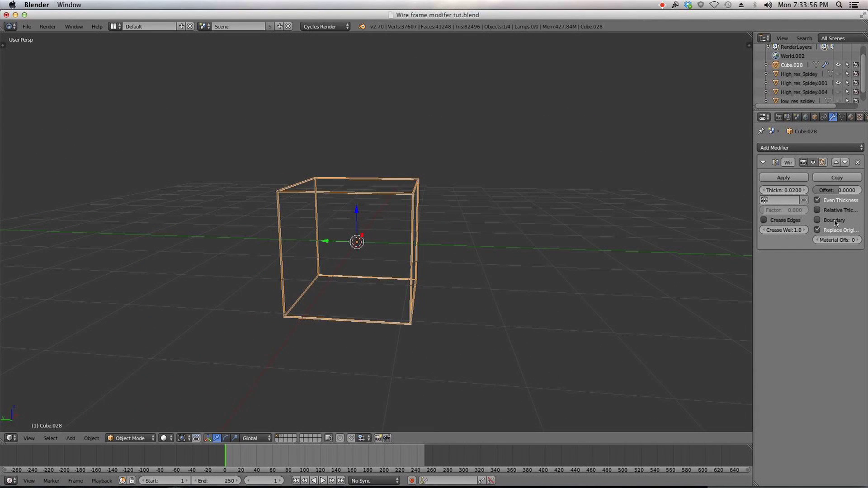
Turn off Replace Original in the Wireframe modifier and inspect the frame along the solid cube's edges
left_click(816, 231)
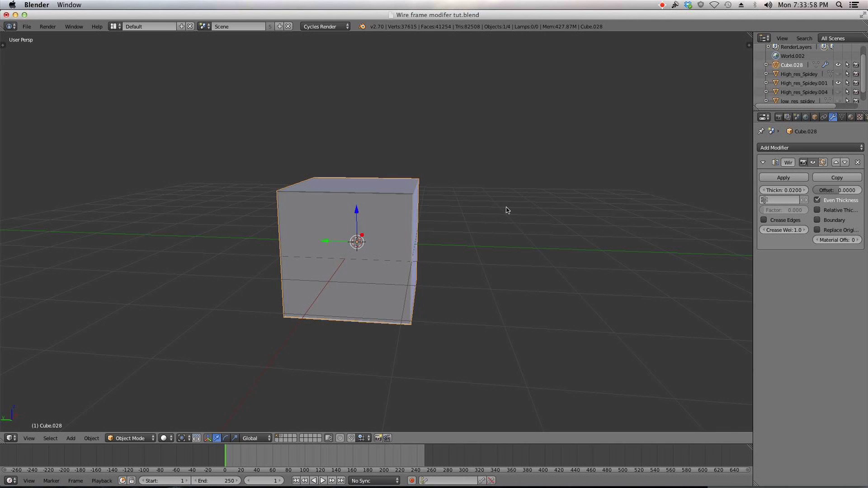
scroll(511, 196, "up", 8)
scroll(513, 166, "down", 5)
middle_click_drag(513, 165, 486, 180)
scroll(415, 195, "up", 6)
scroll(416, 194, "down", 6)
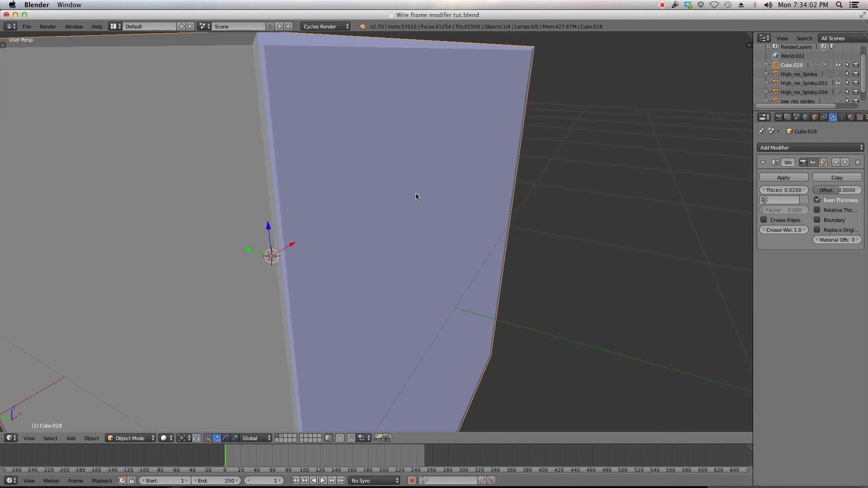
scroll(456, 235, "up", 3)
middle_click_drag(465, 244, 468, 247, "shift")
middle_click_drag(527, 287, 495, 276, "shift")
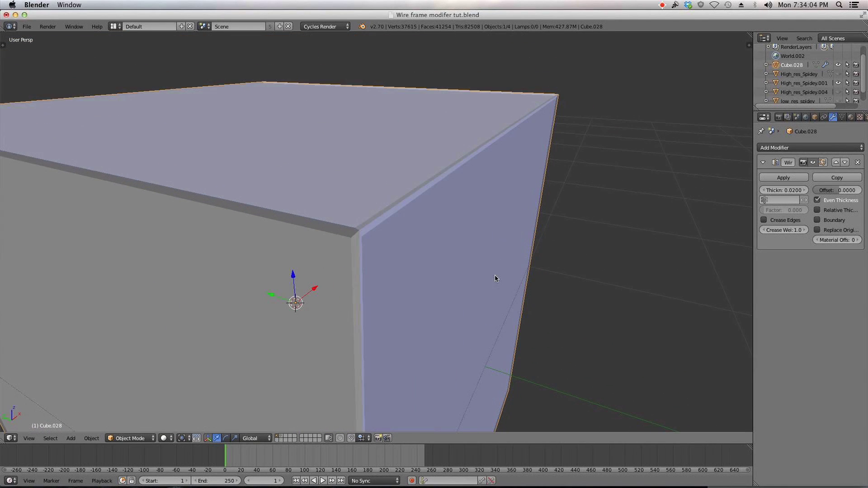
scroll(357, 223, "down", 5)
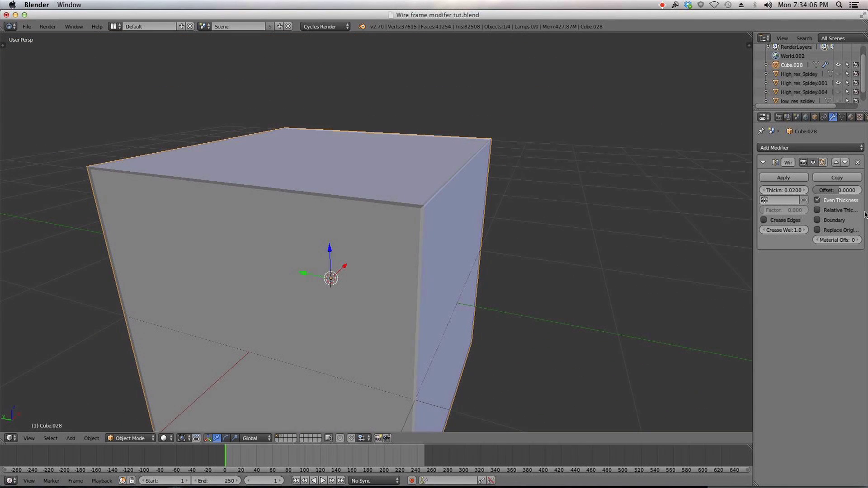
Set the Wireframe thickness to 0.1135 and compare the cube with Replace Original on and off, leaving it off
mouse_move(800, 193)
left_mouse_down()
mouse_move(816, 193)
mouse_move(783, 192)
left_mouse_up()
left_click(816, 229)
middle_click_drag(264, 261, 292, 242)
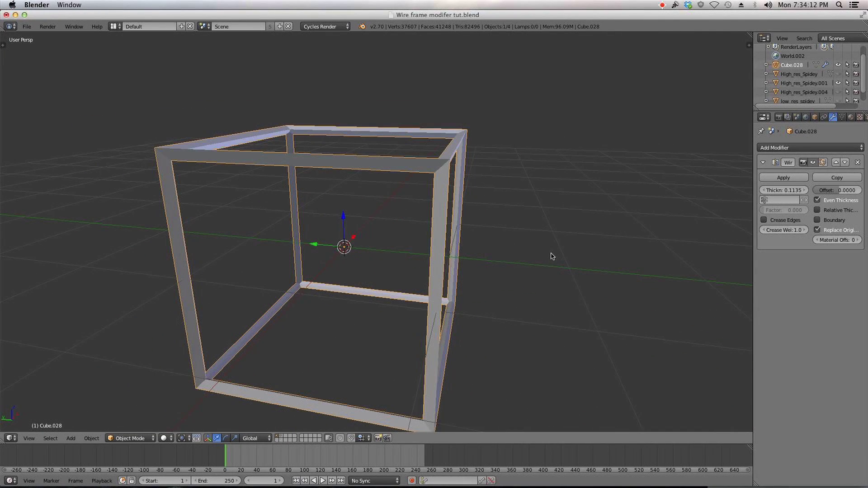
left_click(840, 231)
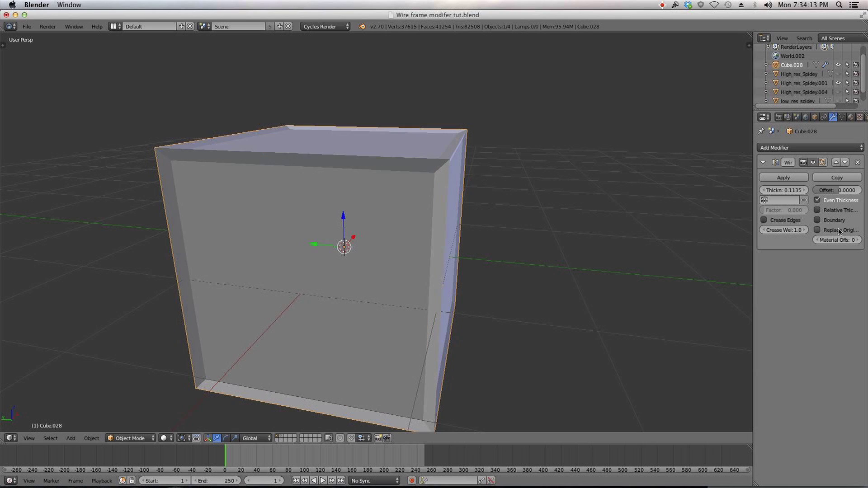
Enter Edit Mode on the cube and select only its negative-Y side face using face selection
left_click(775, 199)
key("Tab")
key("a")
key("a")
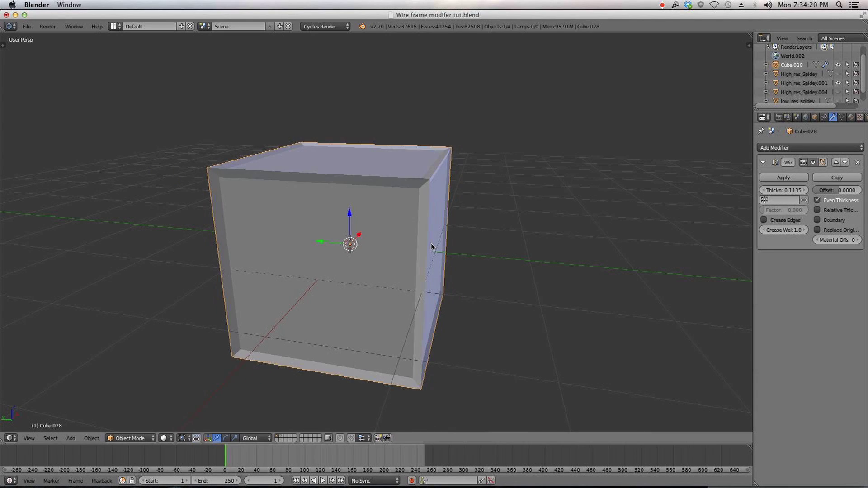
key("a")
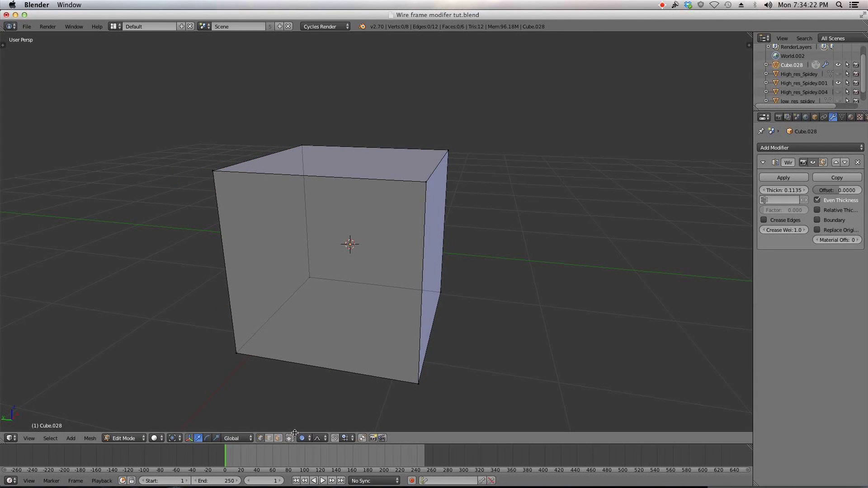
left_click(278, 438)
right_click(431, 267)
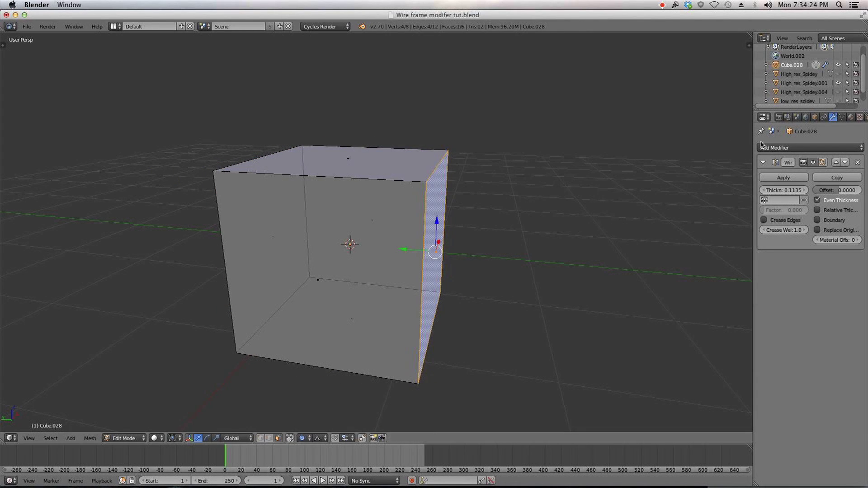
Add a vertex group to the cube, assign the selected face to it, and return to Object Mode
left_click(841, 117)
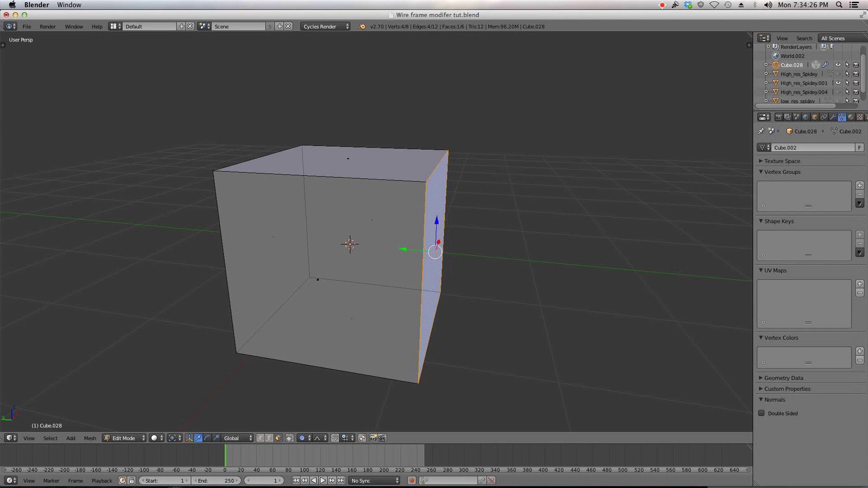
left_click(859, 185)
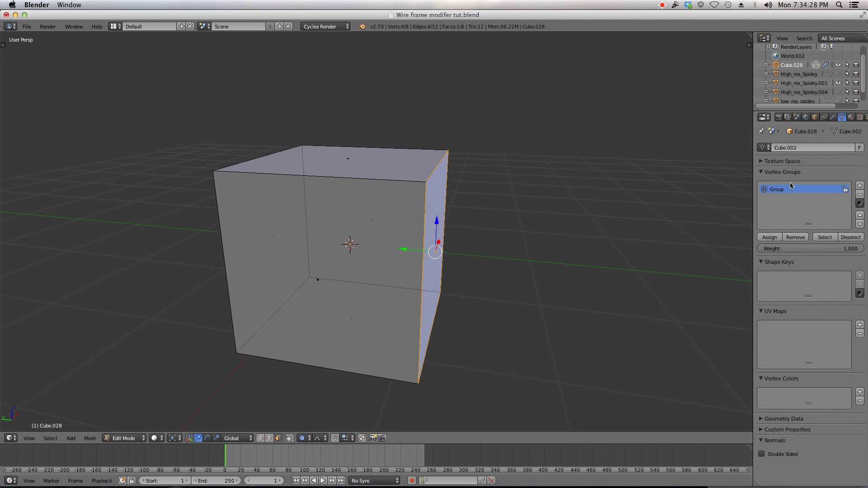
left_click(769, 236)
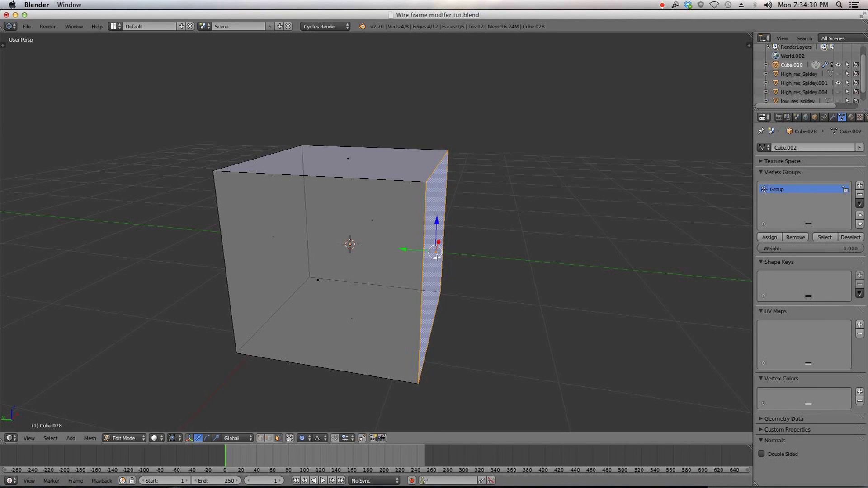
key("a")
key("Tab")
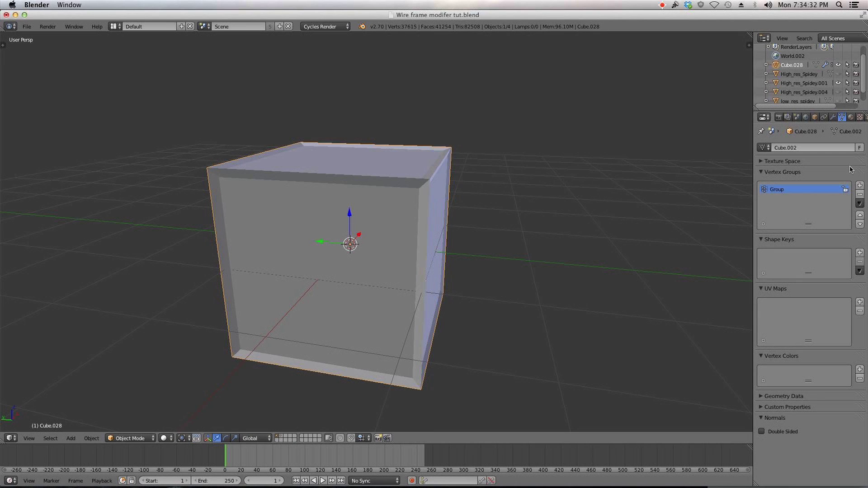
Try limiting the Wireframe modifier to the vertex group "Group", inspect the cube's edges, and clear the group again
left_click(832, 117)
left_click(784, 201)
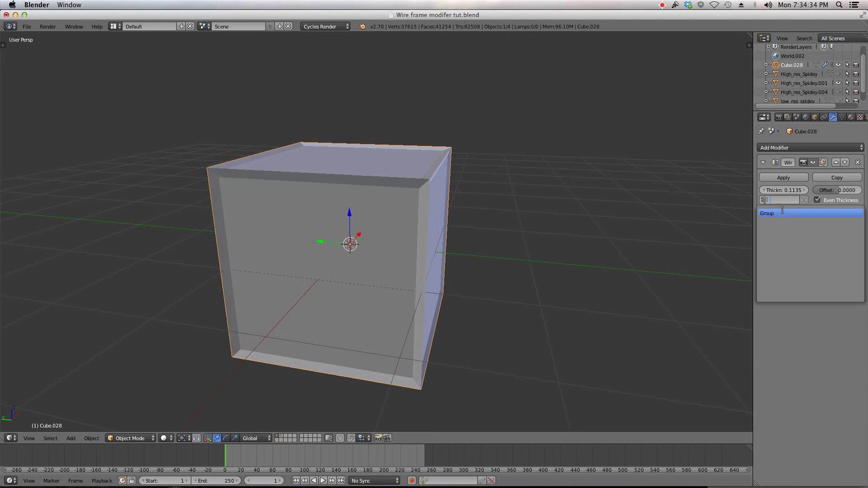
left_click(784, 213)
middle_click_drag(476, 209, 447, 176)
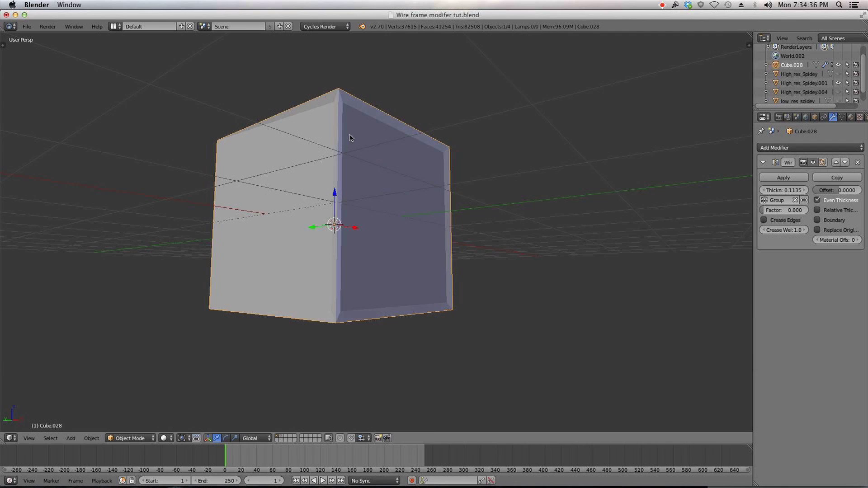
middle_click_drag(350, 137, 367, 218)
scroll(258, 165, "up", 3)
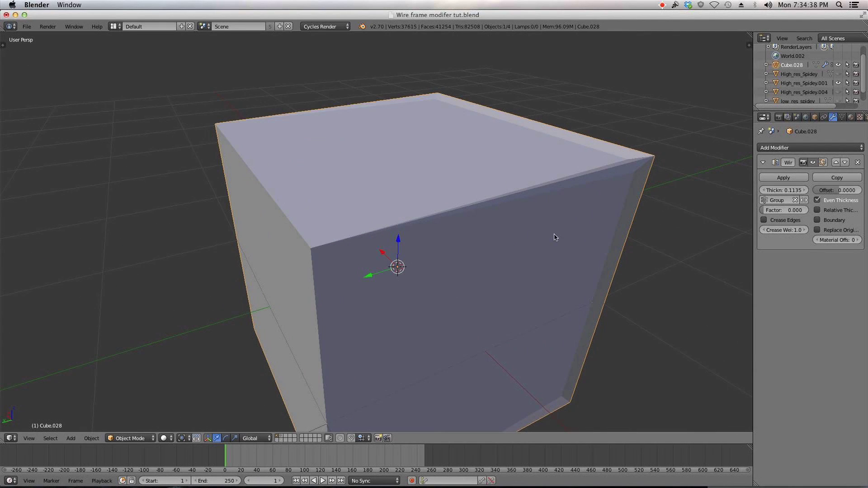
middle_click_drag(555, 237, 512, 218)
scroll(512, 220, "down", 3)
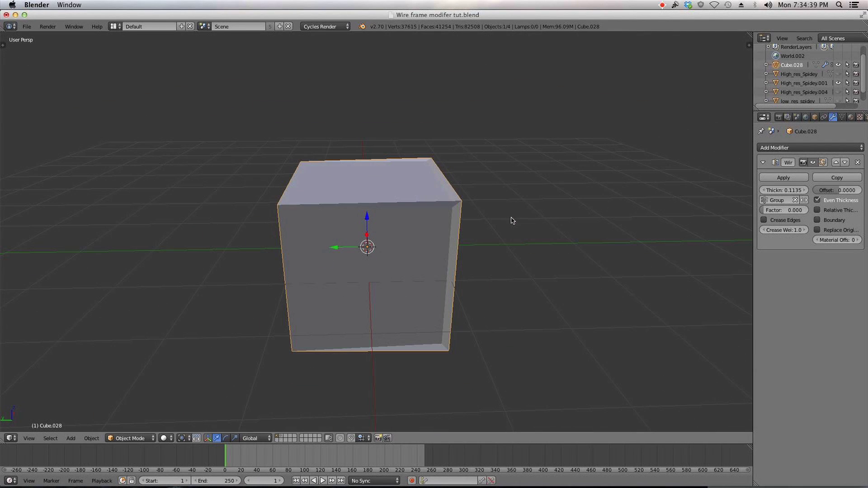
left_click(795, 199)
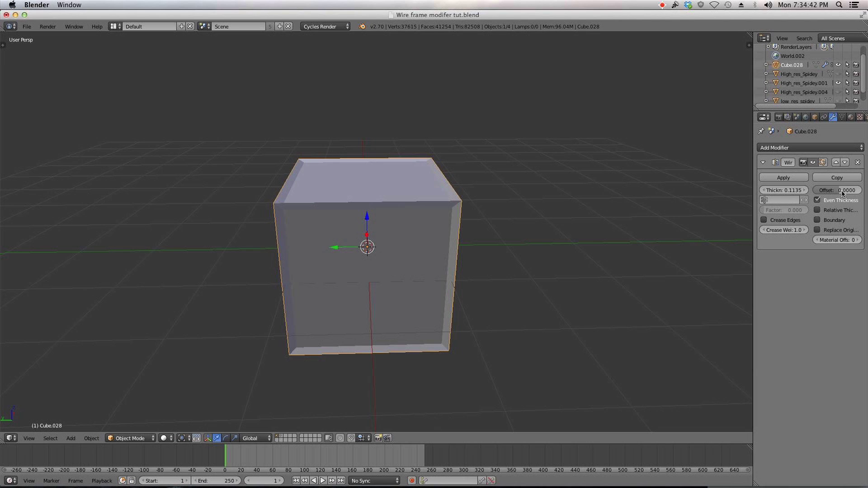
Set the Wireframe thickness to 0.2094 while trying an offset of 1.0, and reset the offset to 0
left_click_drag(842, 192, 784, 189)
scroll(541, 196, "up", 5)
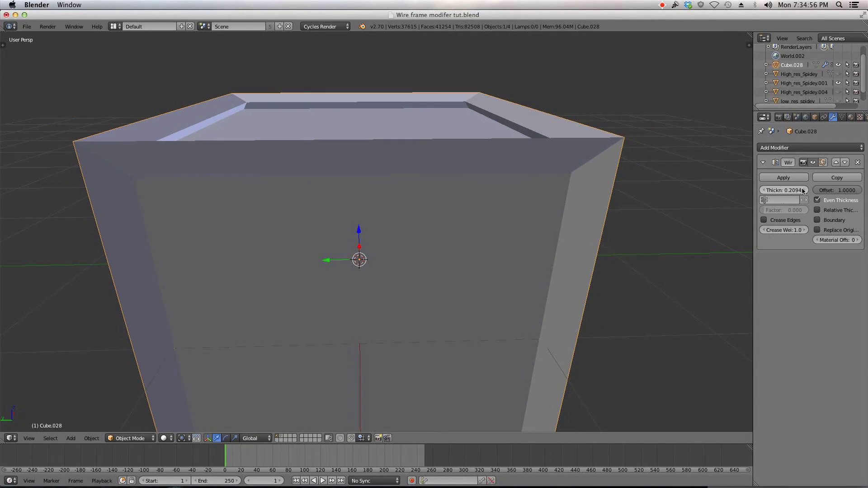
left_click(845, 190)
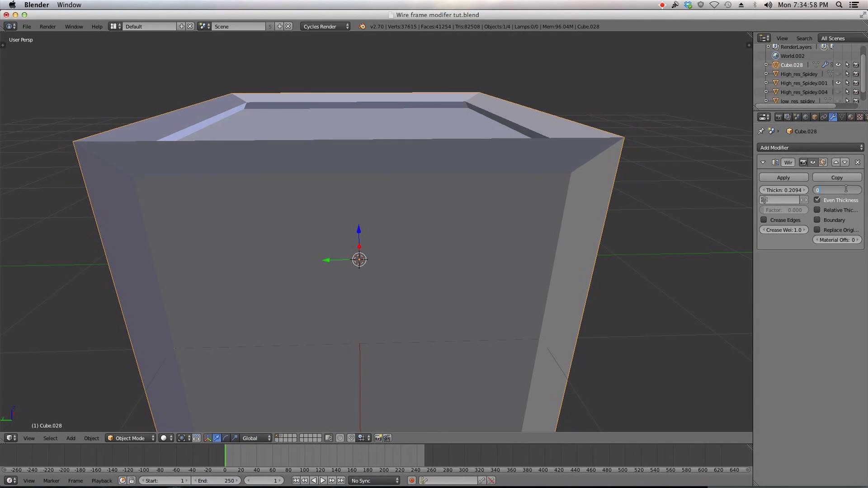
key("Return")
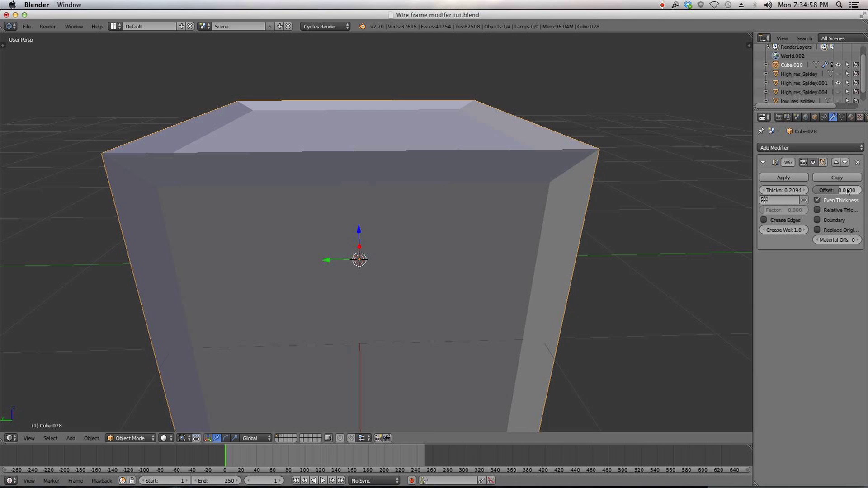
Enable Crease Edges in the Wireframe modifier with a crease weight of 1.0, and switch the viewport to wireframe shading
left_click(764, 220)
left_click(763, 221)
left_click(763, 220)
mouse_move(784, 230)
left_mouse_down()
mouse_move(773, 230)
mouse_move(803, 230)
left_mouse_up()
key("z")
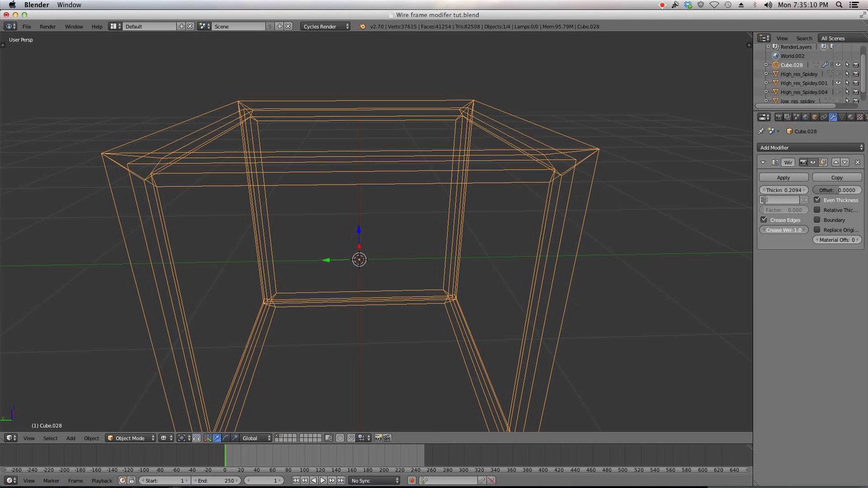
Set the crease weight to 0.6, turn off Crease Edges, and add a Subdivision Surface modifier to the cube
left_click_drag(783, 230, 769, 230)
left_click(764, 221)
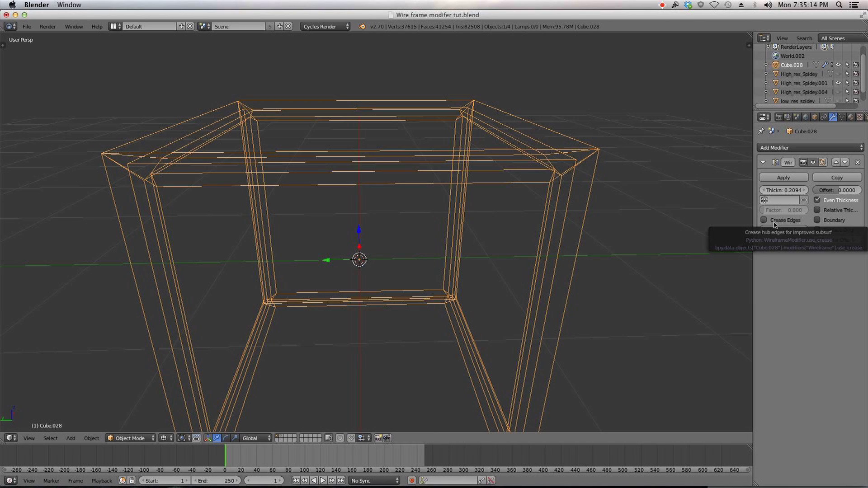
left_click(784, 147)
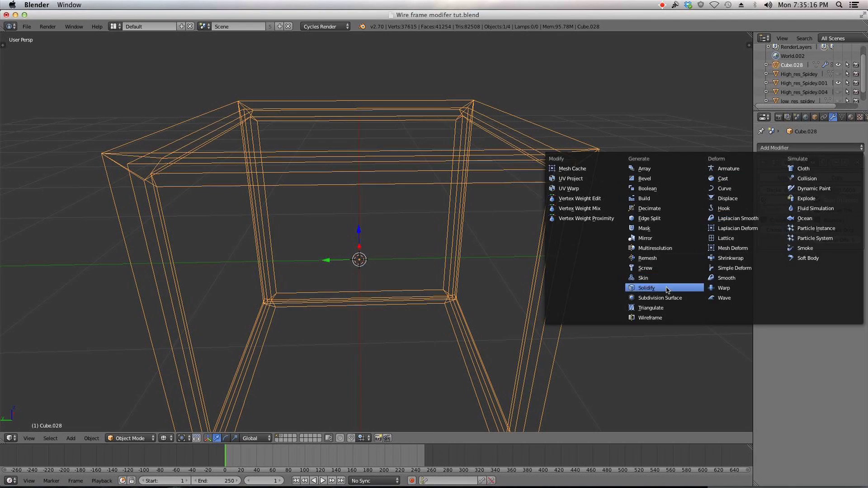
left_click(667, 298)
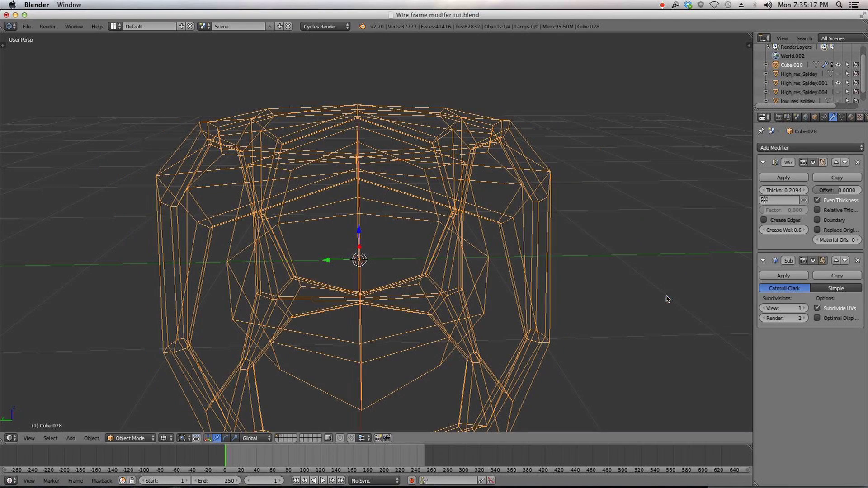
Enable Crease Edges on the Wireframe modifier with a crease weight of 1.0 and switch the viewport to solid shading
left_click(774, 220)
mouse_move(774, 227)
left_mouse_down()
mouse_move(800, 227)
mouse_move(763, 227)
mouse_move(800, 227)
left_mouse_up()
key("z")
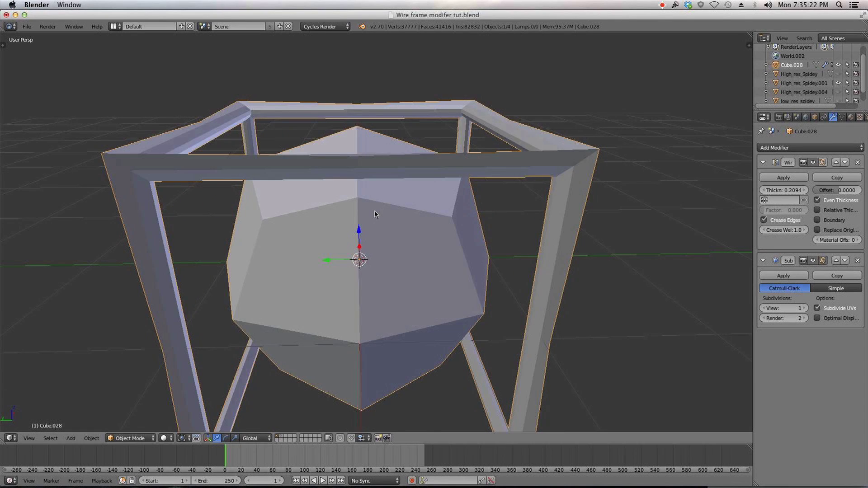
Turn off Crease Edges in the Wireframe modifier and remove the Subdivision Surface modifier from the cube
scroll(626, 256, "down", 3)
mouse_move(786, 230)
left_mouse_down()
mouse_move(764, 229)
mouse_move(800, 230)
left_mouse_up()
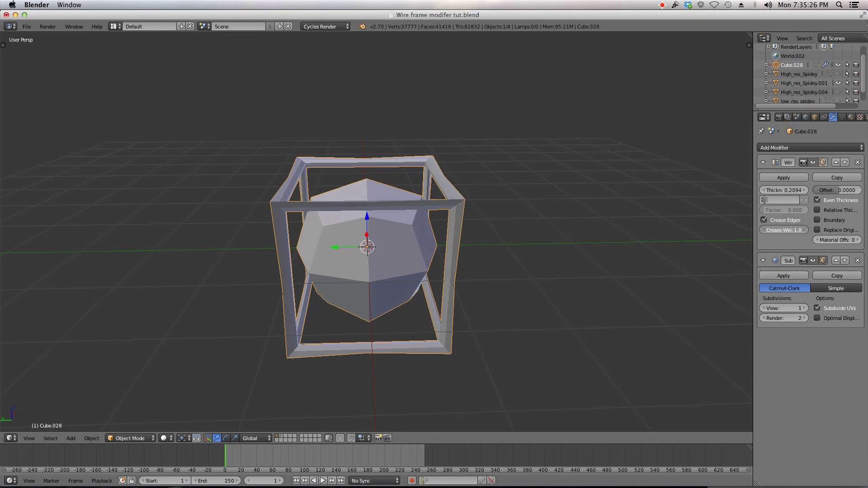
left_click(764, 220)
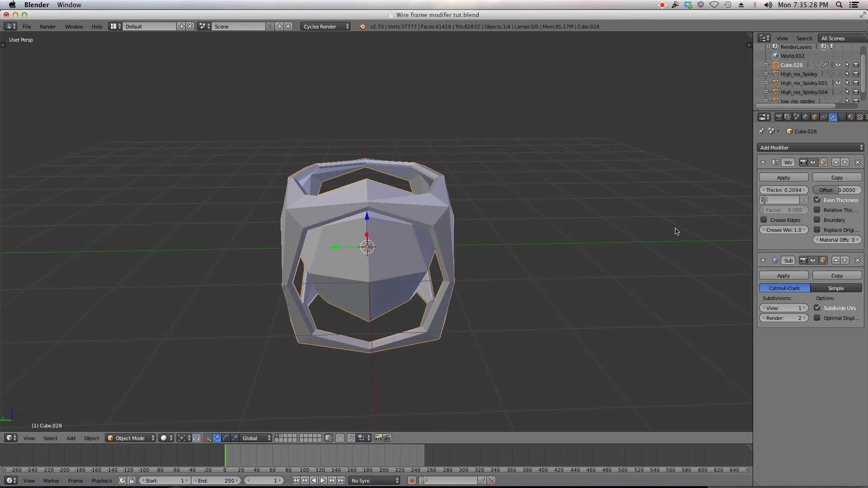
left_click(857, 261)
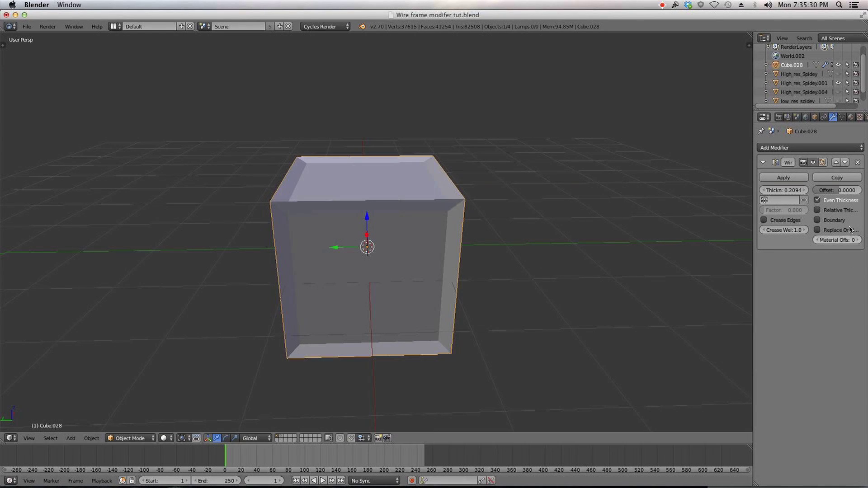
Try Relative Thickness in the Wireframe modifier while setting the thickness to 0.1230, and turn Relative Thickness off again
left_click(837, 210)
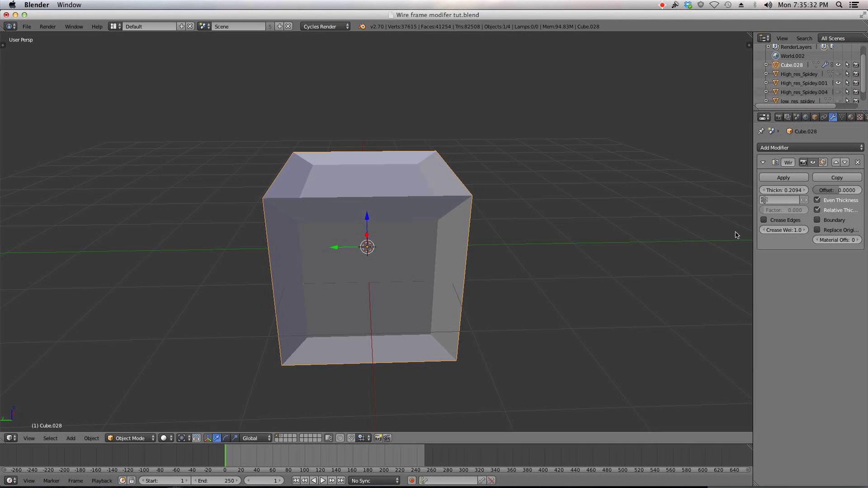
left_click_drag(783, 192, 765, 192)
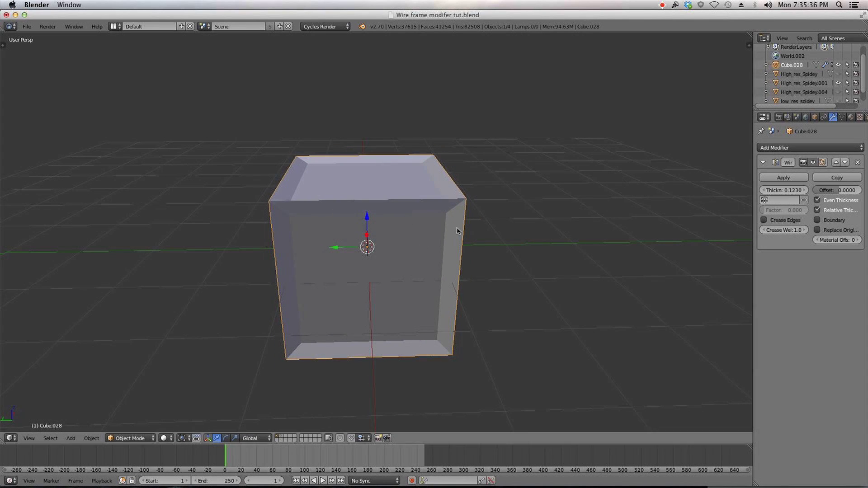
left_click(830, 211)
Try the Wireframe modifier's Boundary option in wireframe shading, turn it off again, and return to solid shading
left_click(826, 221)
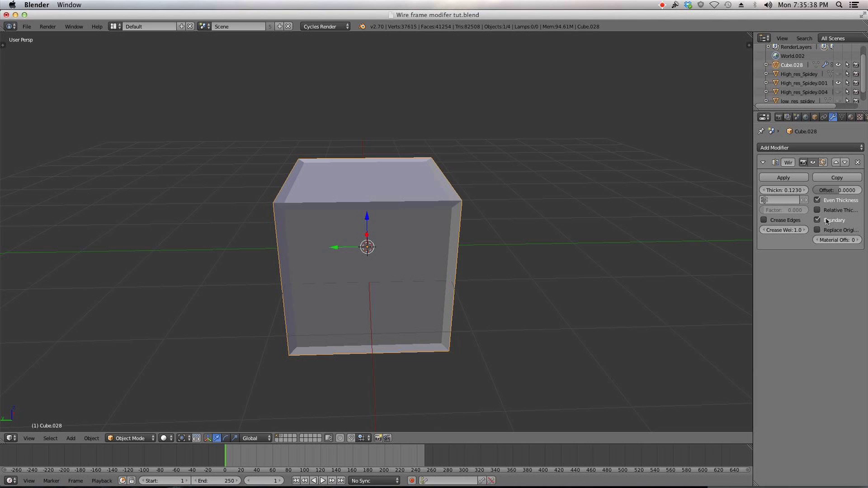
key("z")
scroll(516, 232, "up", 5)
left_click(825, 221)
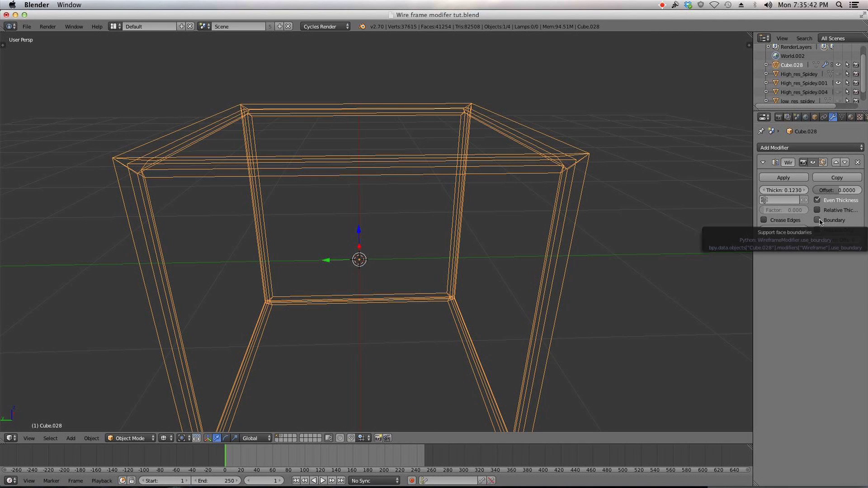
key("z")
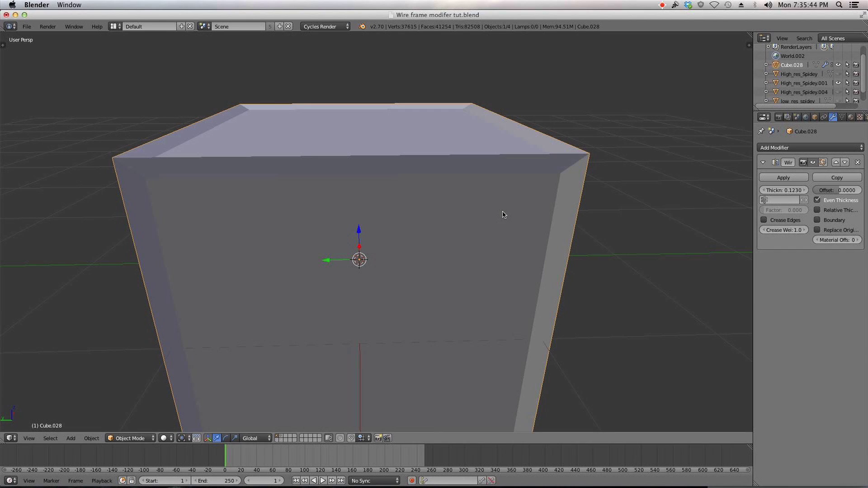
Try the Replace Original option to show only the cube's wire frame, and turn it off again
left_click(817, 231)
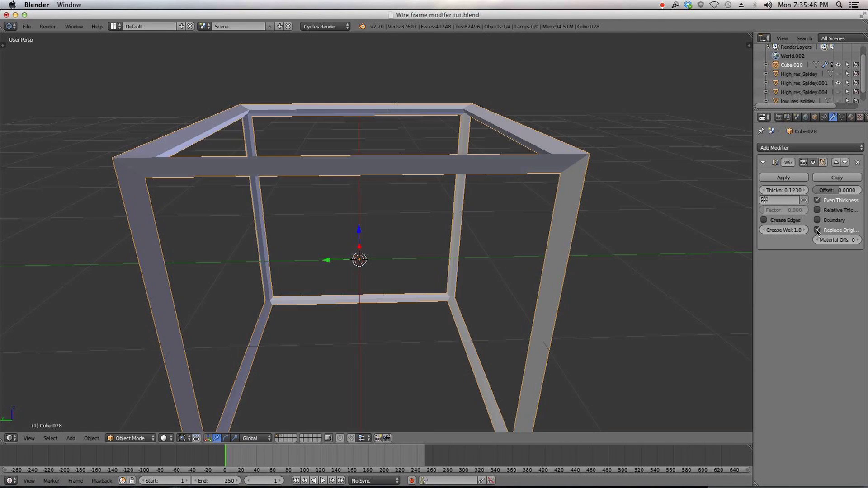
scroll(519, 272, "down", 4)
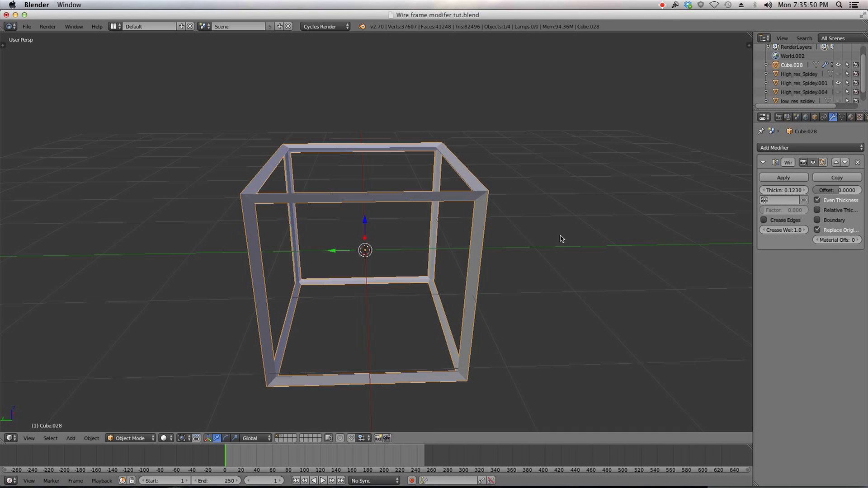
key("x")
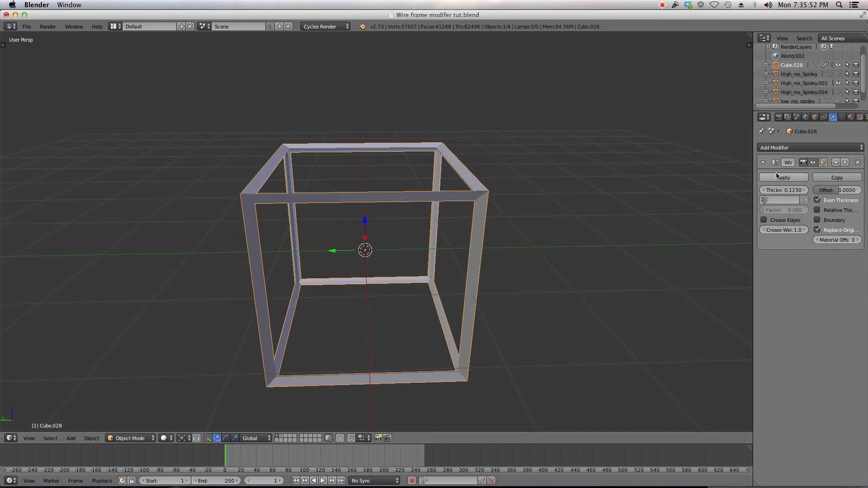
left_click(817, 230)
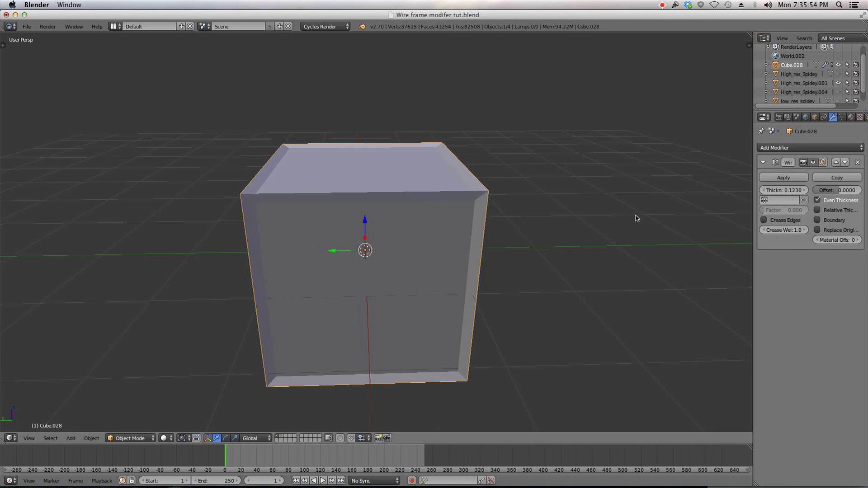
Create a new material on the cube and set its viewport color to blue (R 0.000, G 0.151, B 0.800)
left_click(850, 117)
left_click(796, 181)
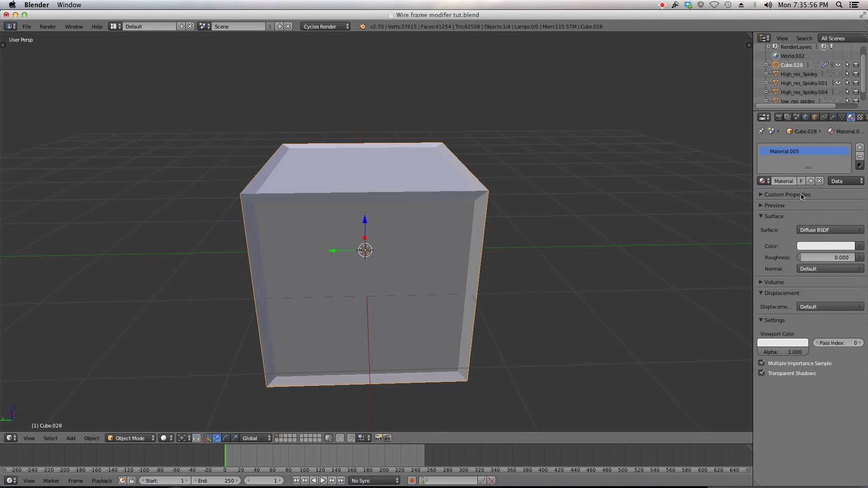
left_click(783, 344)
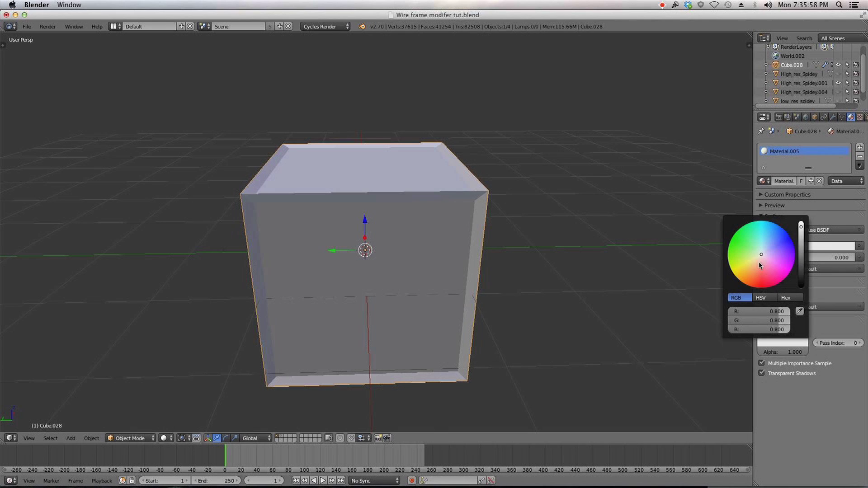
left_click_drag(768, 254, 791, 249)
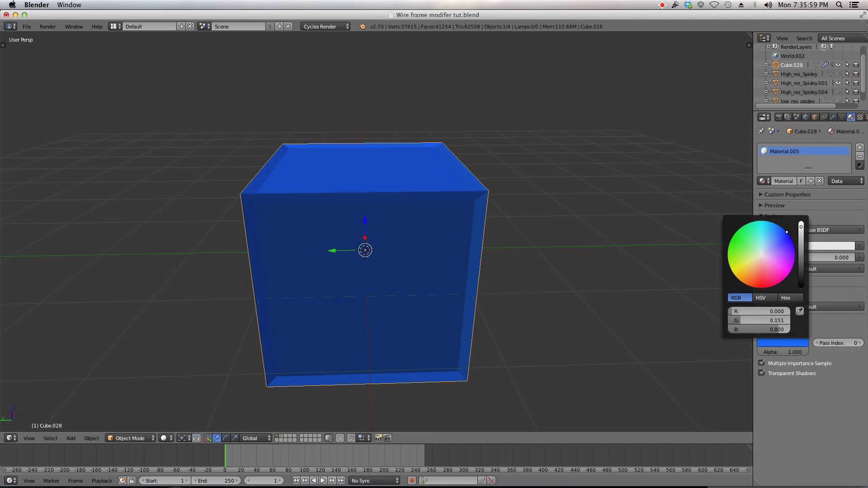
Add a second material slot with a new material and set its viewport color to red
left_click(860, 147)
left_click(801, 183)
left_click(784, 344)
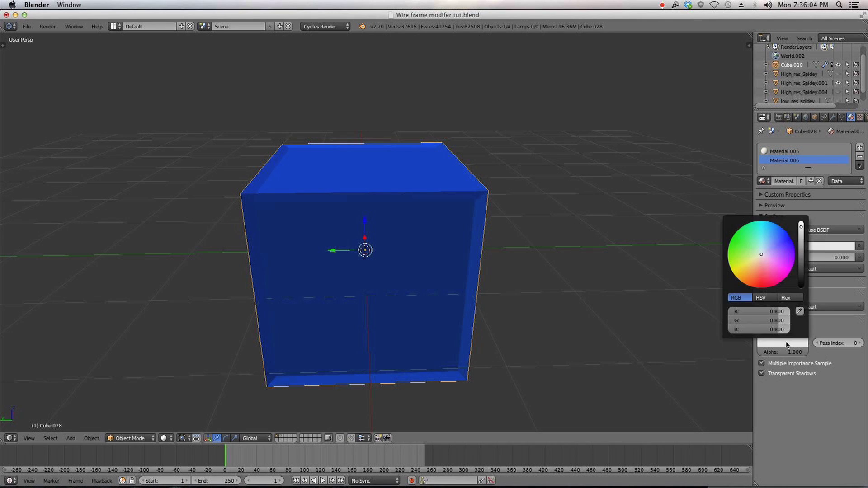
left_click_drag(760, 257, 761, 288)
left_click(781, 343)
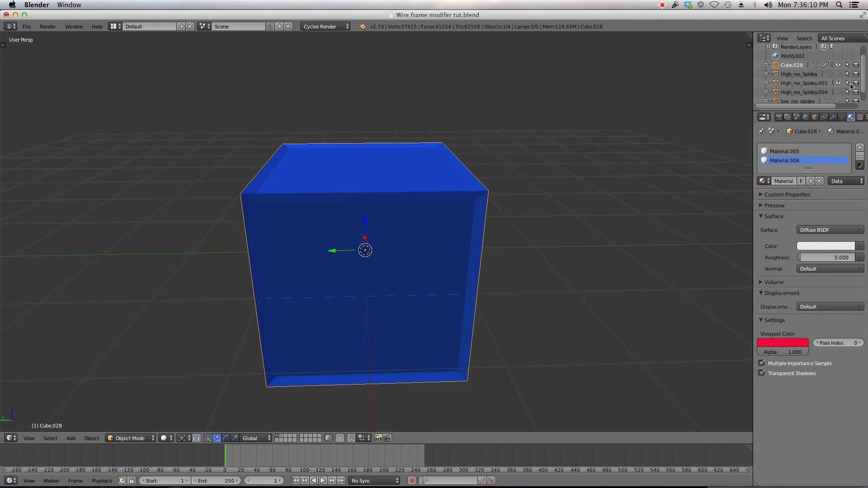
Set the Wireframe modifier's material offset to 1 so the frame uses the second material
left_click(832, 117)
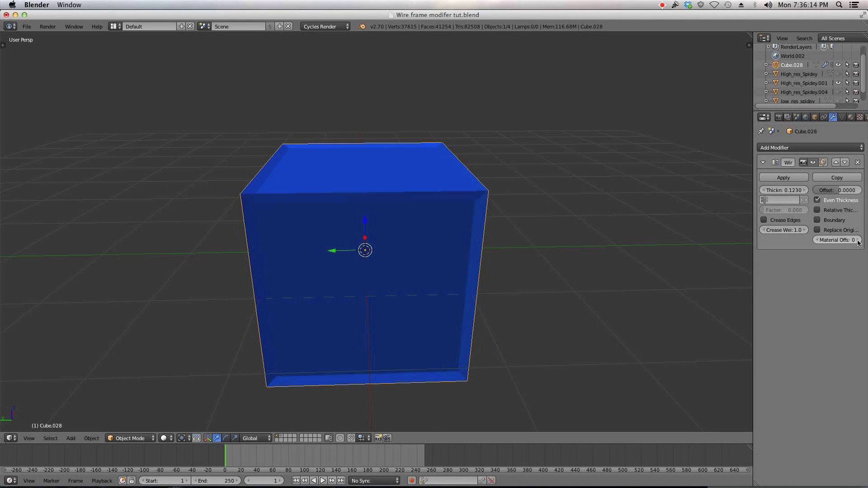
middle_click_drag(564, 226, 460, 199)
scroll(399, 248, "down", 4)
scroll(399, 248, "up", 6)
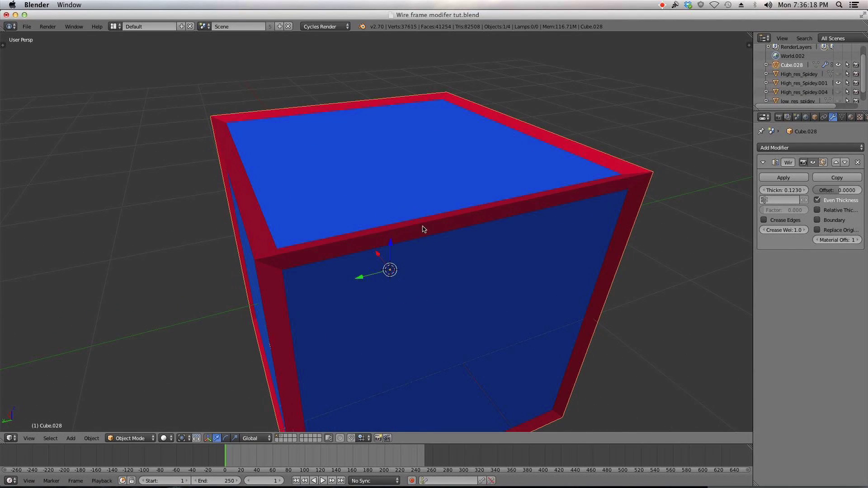
Examine the colors of the cube's frame and faces from several sides, both close up and from a distance
middle_click_drag(422, 226, 341, 221)
scroll(345, 198, "down", 5)
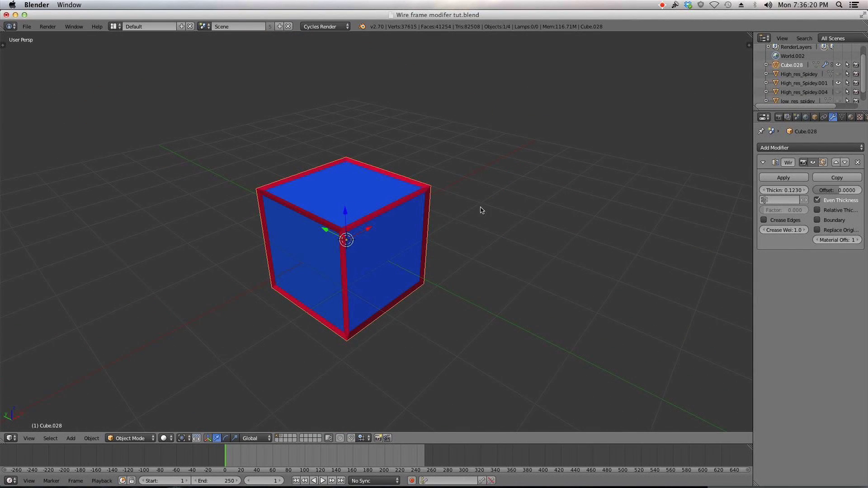
middle_click_drag(482, 210, 436, 201)
scroll(490, 188, "up", 3)
middle_click_drag(490, 188, 380, 238)
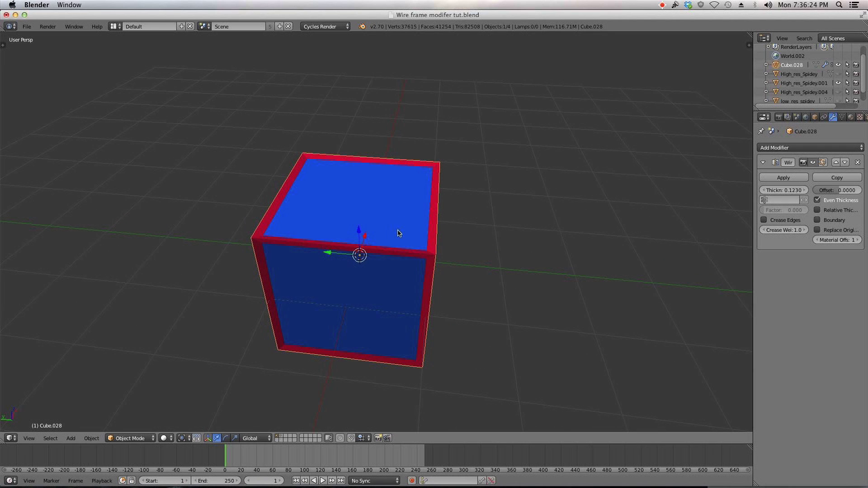
scroll(412, 233, "up", 2)
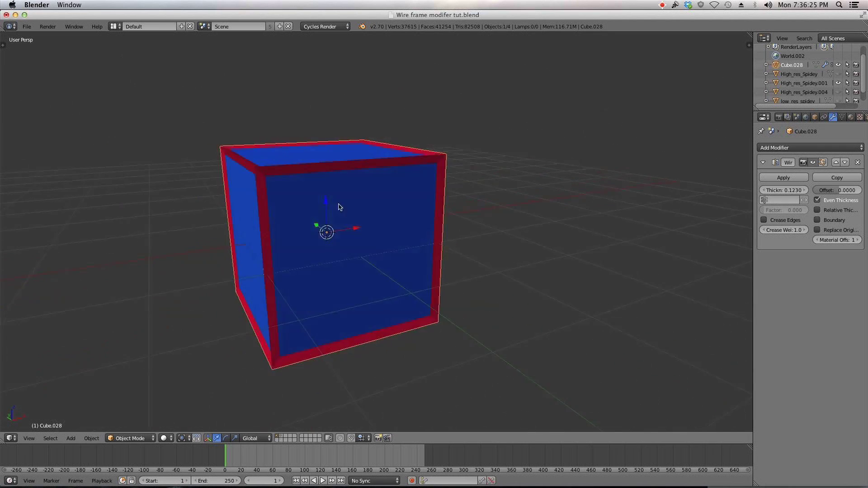
middle_click_drag(340, 207, 436, 190)
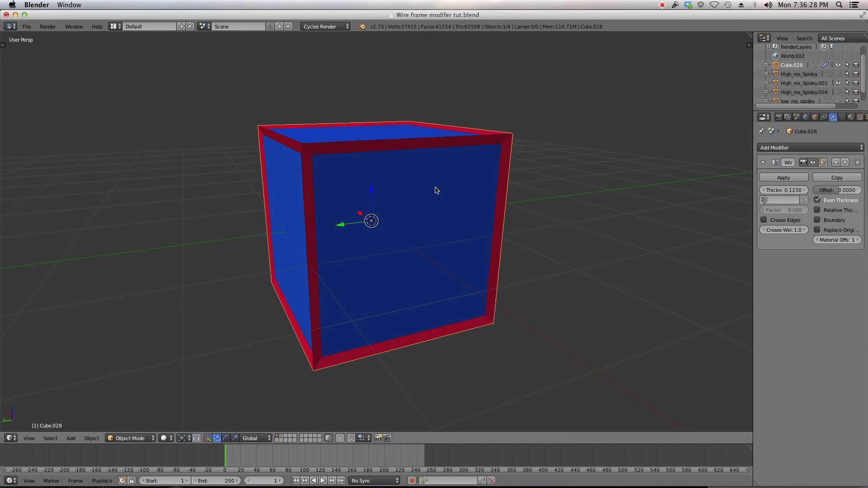
scroll(427, 137, "down", 4)
middle_click_drag(426, 137, 375, 176)
scroll(376, 179, "up", 5)
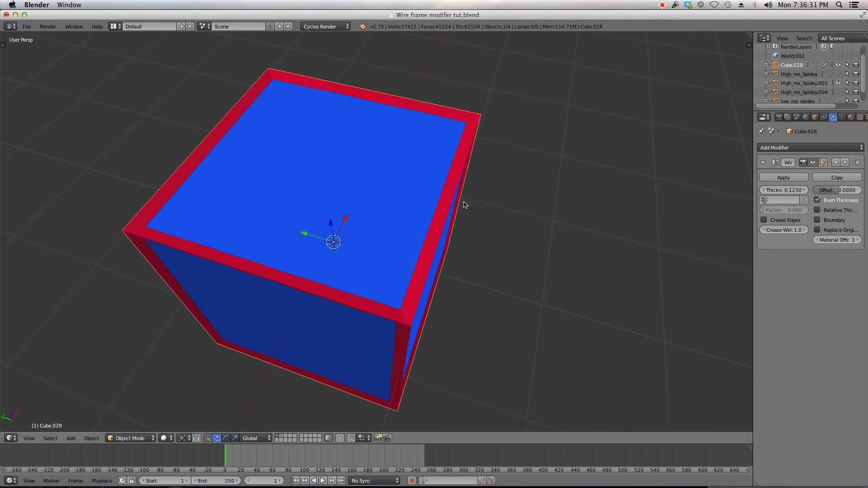
middle_click_drag(464, 205, 429, 176)
scroll(293, 162, "down", 5)
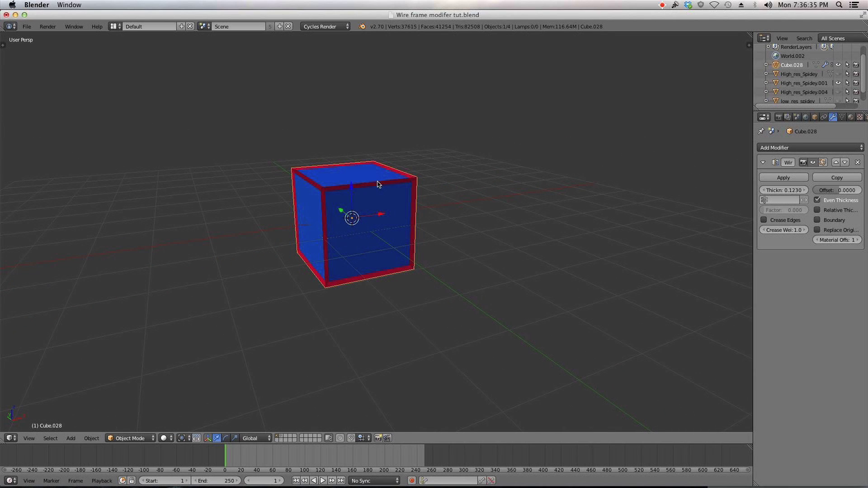
Show the scene's render settings and delete the cube
left_click(781, 117)
scroll(385, 193, "up", 2)
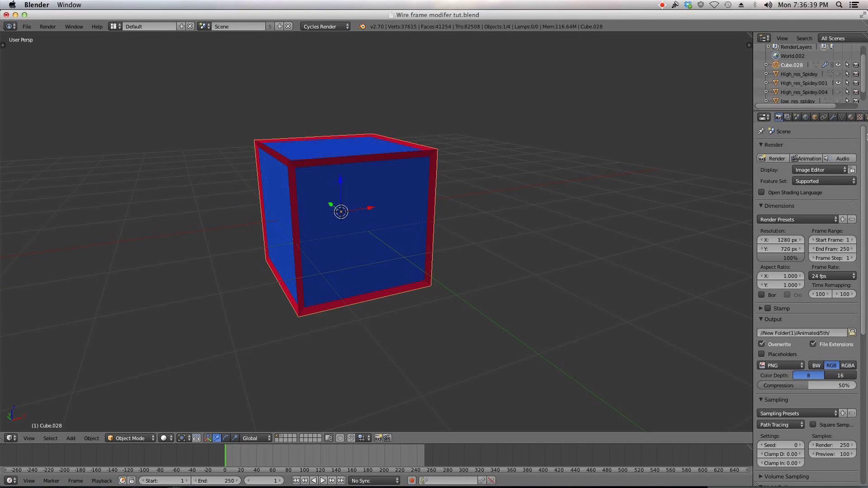
middle_click_drag(348, 177, 362, 200)
key("x")
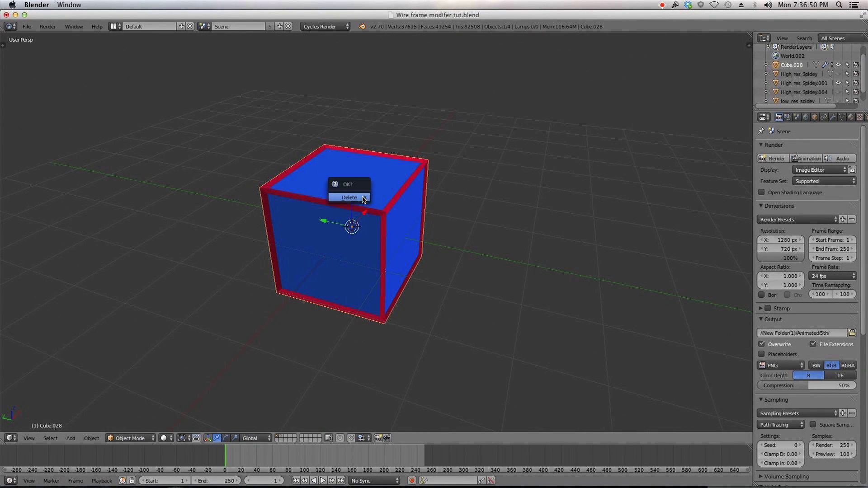
left_click(359, 197)
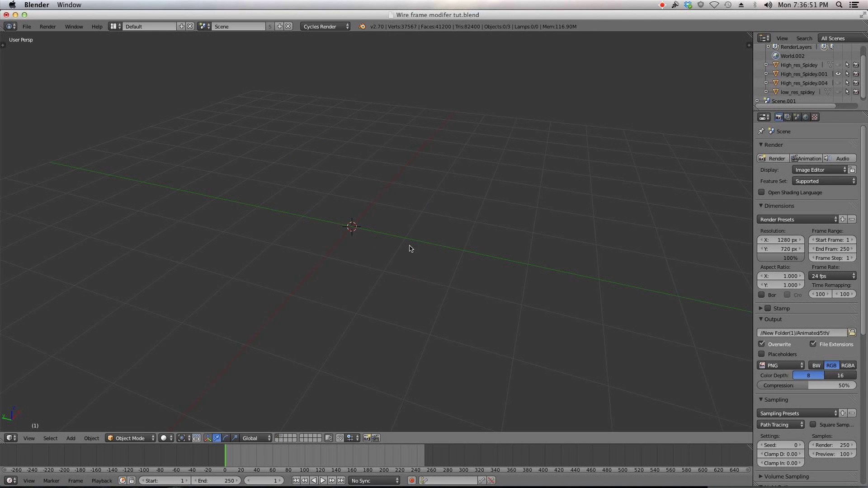
Switch to the layer holding the crouching Spider-Man character and view the whole figure
left_click(282, 436)
scroll(360, 268, "down", 6)
middle_click_drag(322, 228, 387, 204)
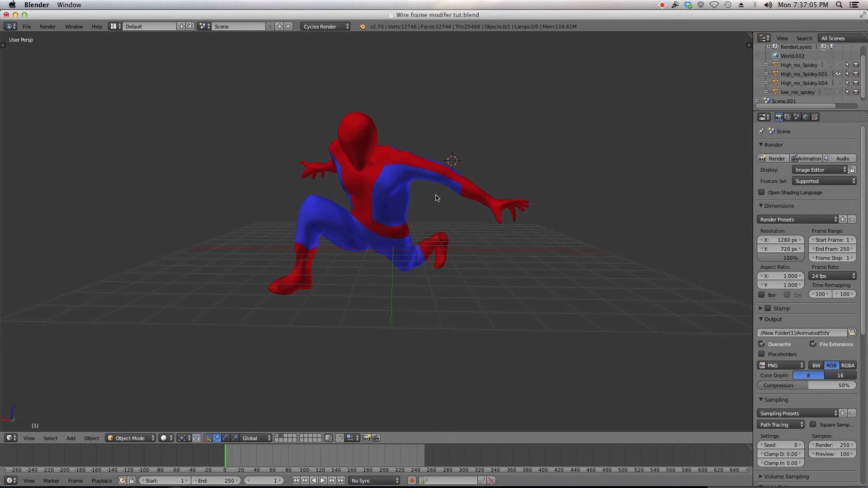
Select the High_res_Spidey.001 character and show its modifiers
right_click(386, 184)
middle_click_drag(454, 158, 364, 155)
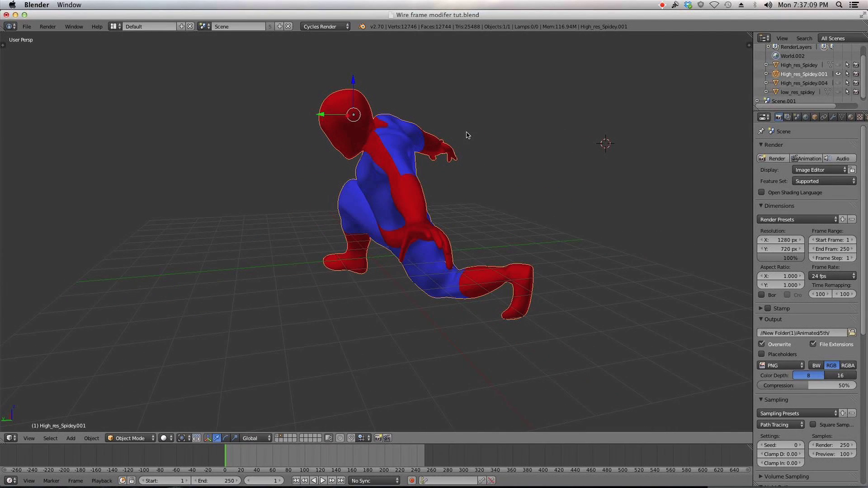
left_click(834, 117)
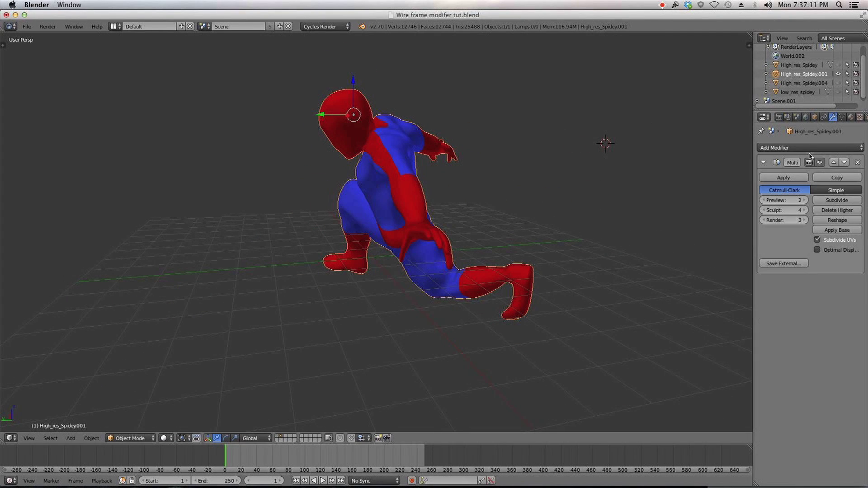
Set the Sculpt and Render levels of the character's Multiresolution modifier to 2
left_click(762, 210)
left_click(762, 209)
left_click(762, 220)
left_click(761, 220)
Try a Wireframe modifier on High_res_Spidey.001 and remove it again
left_click(802, 149)
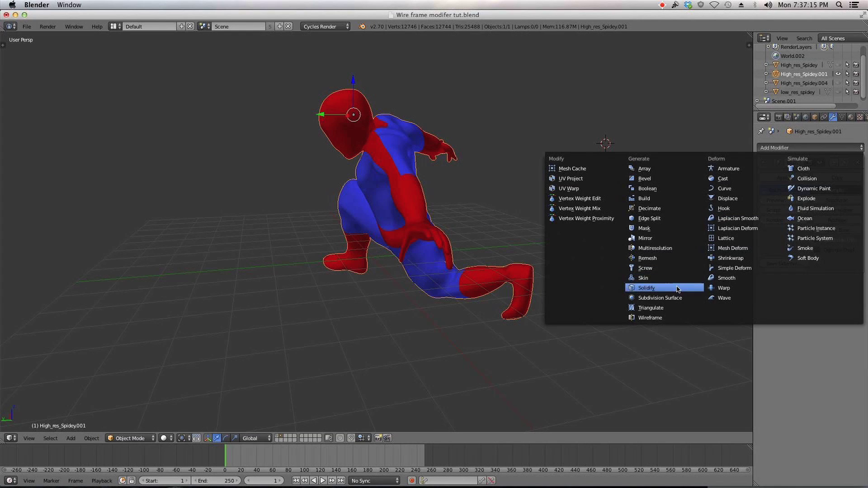
left_click(677, 318)
middle_click_drag(676, 316, 436, 194)
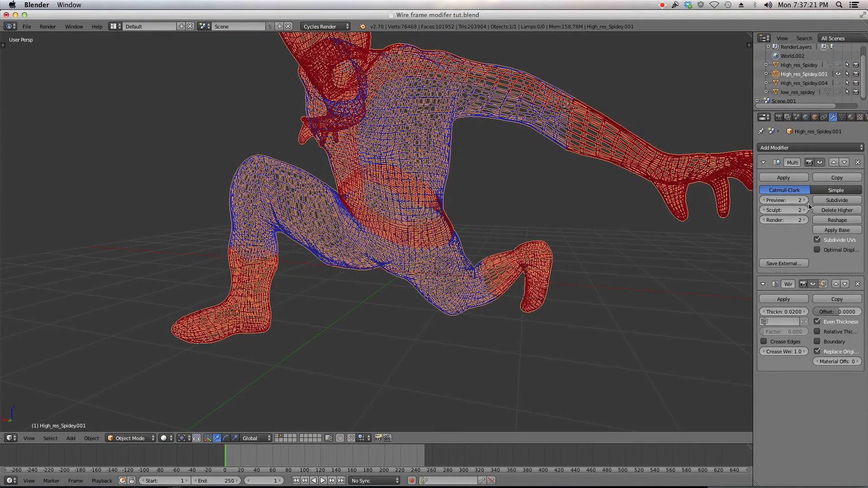
scroll(524, 175, "down", 5)
middle_click_drag(523, 175, 445, 181)
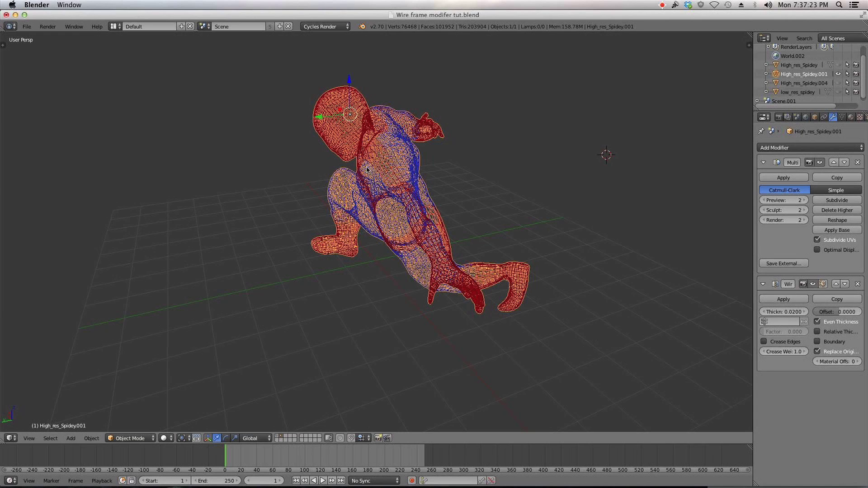
middle_click_drag(367, 169, 407, 172)
left_click(858, 285)
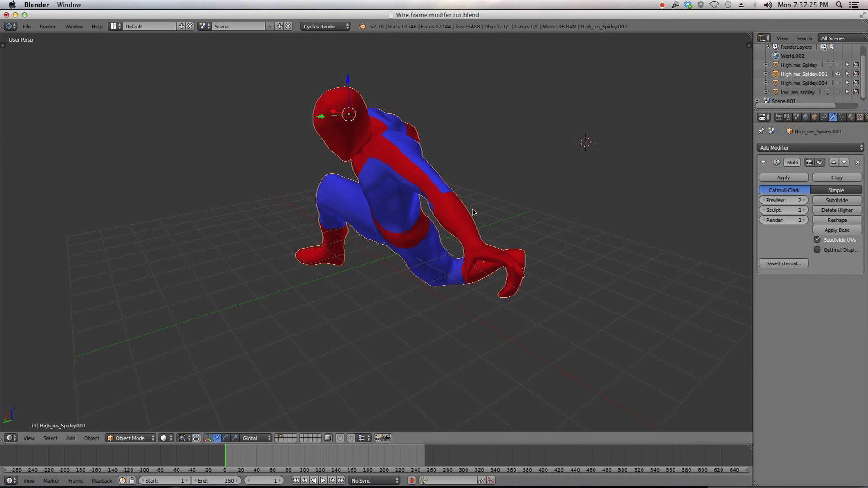
Duplicate the Spider-Man character in place and hide the original High_res_Spidey.001, keeping the duplicate selected
key("shift+d")
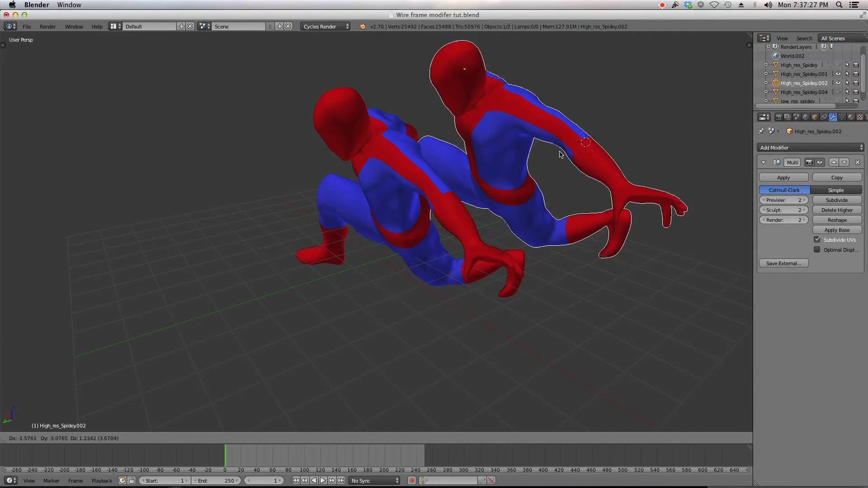
right_click(546, 167)
right_click(400, 169)
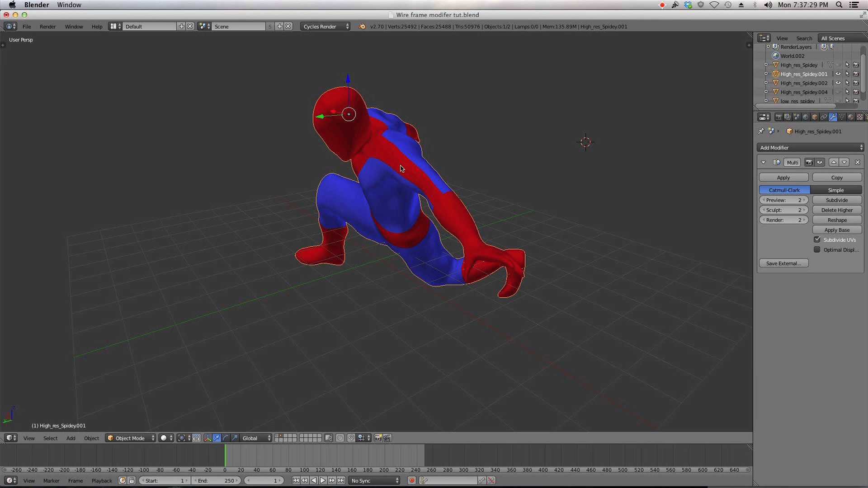
right_click(400, 169)
right_click(406, 157)
middle_click_drag(373, 165, 472, 153)
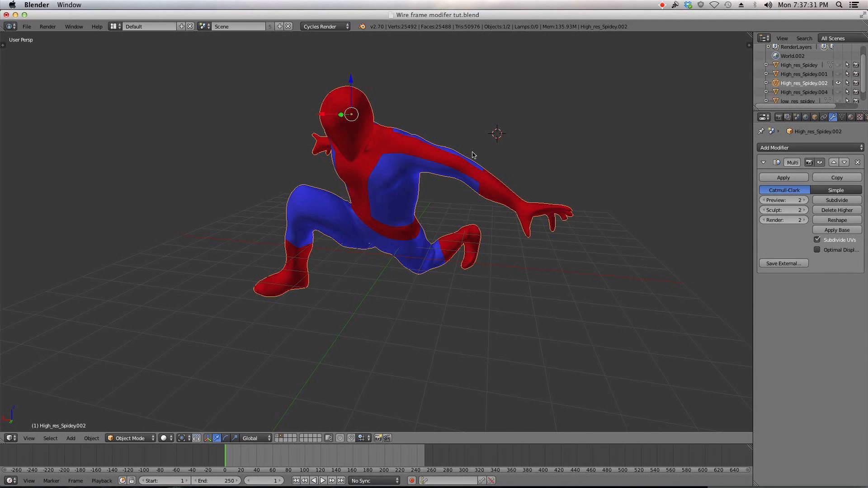
Set the duplicate's Multiresolution Preview, Sculpt and Render levels to 1 and add a Wireframe modifier to it
left_click(763, 201)
left_click(762, 210)
left_click(761, 220)
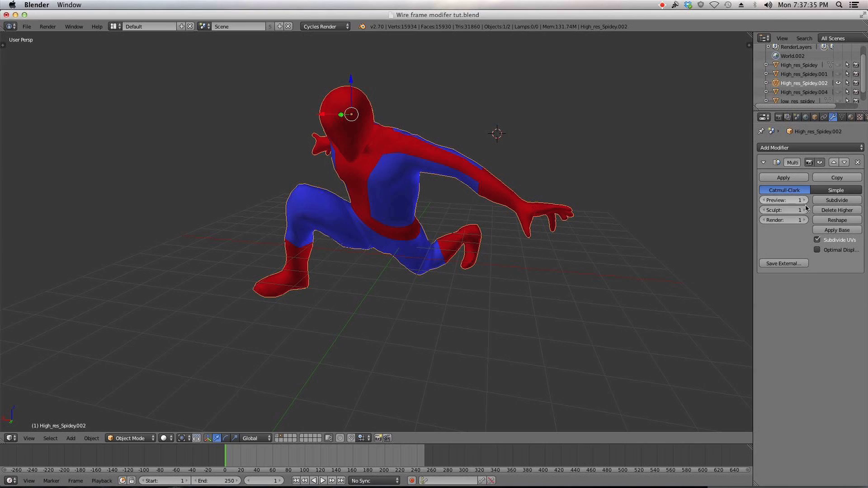
left_click(798, 149)
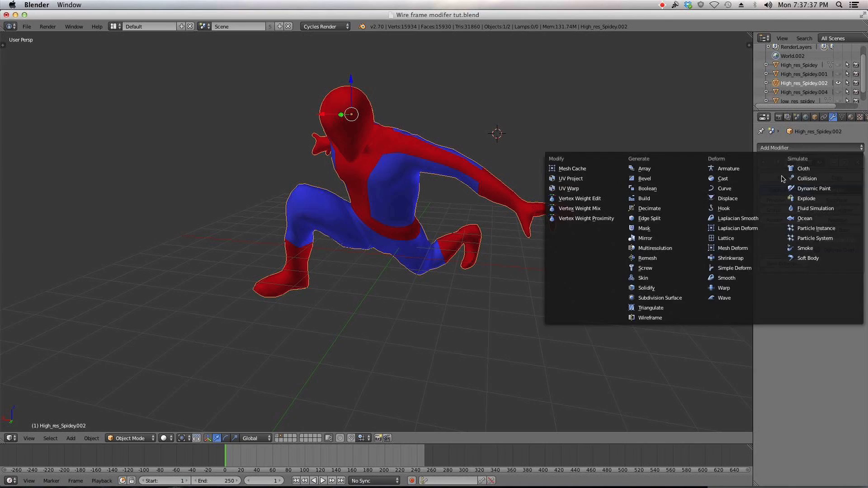
left_click(664, 314)
Examine the duplicate's wireframe mesh from several sides, both close up and as a whole figure
scroll(497, 135, "up", 8)
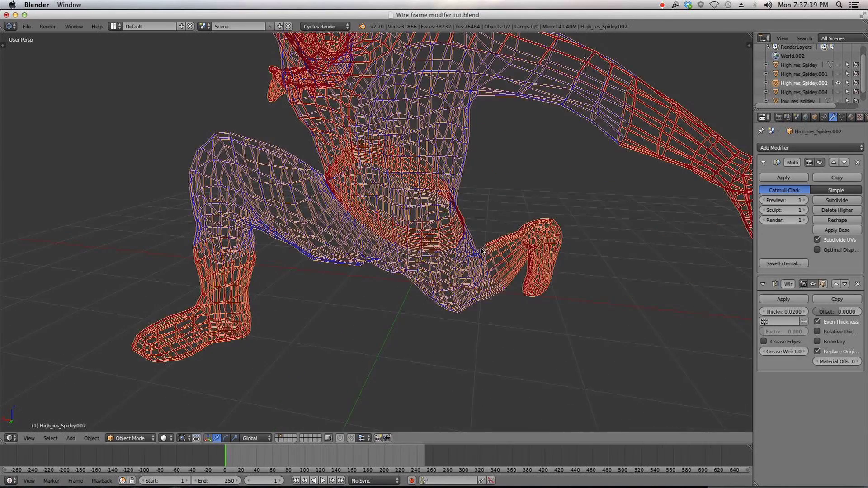
scroll(454, 109, "down", 6)
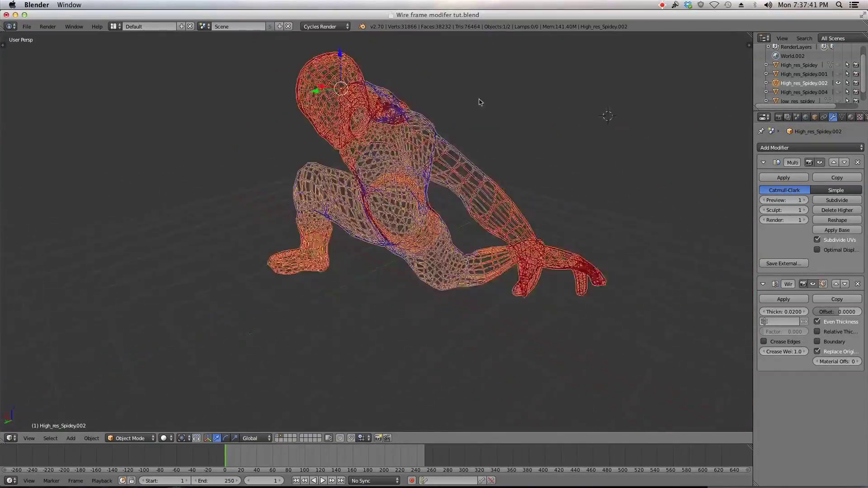
scroll(481, 101, "up", 8)
middle_click_drag(498, 123, 468, 153)
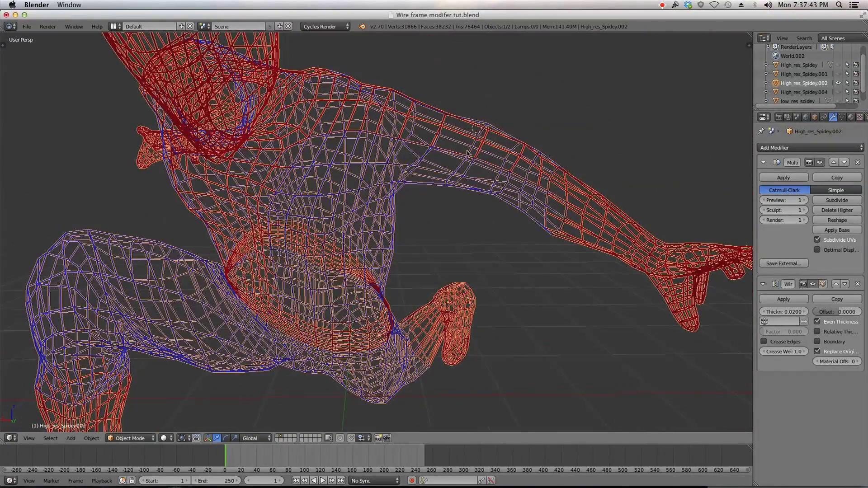
scroll(486, 145, "down", 8)
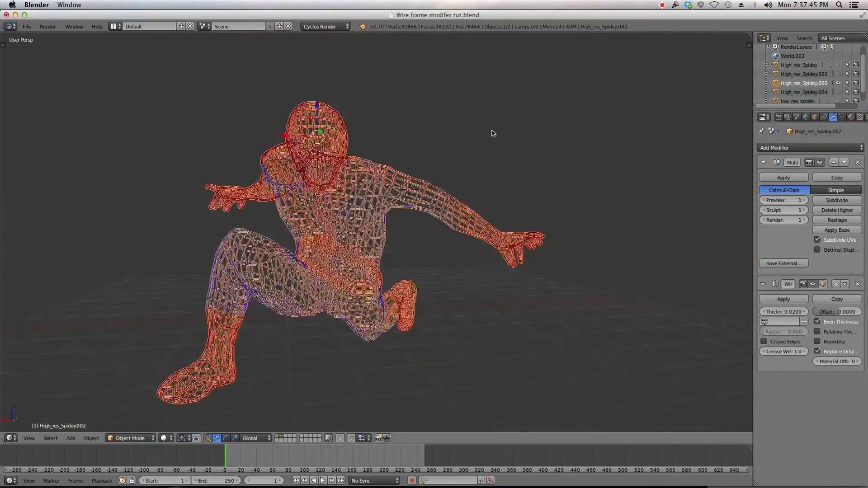
mouse_move(490, 132)
middle_mouse_down()
mouse_move(506, 113)
mouse_move(498, 117)
middle_mouse_up()
scroll(461, 221, "up", 2)
middle_click_drag(461, 221, 452, 215)
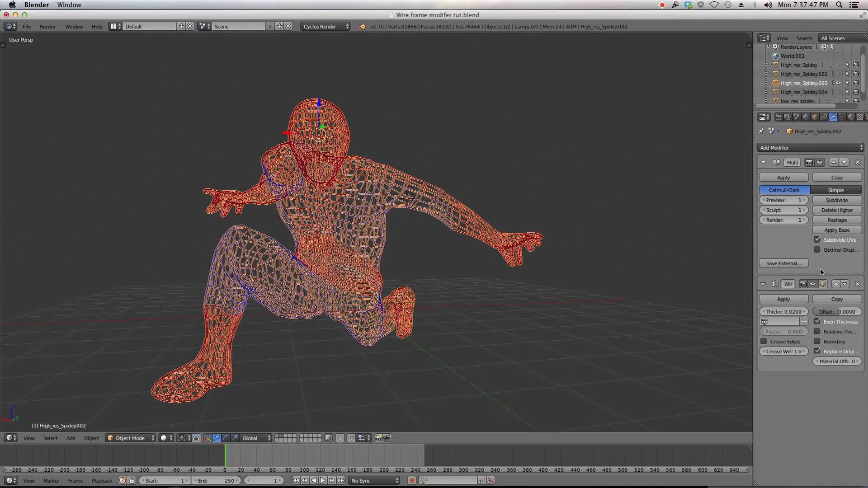
Set the duplicate's Wireframe thickness to 0.0191
left_click_drag(783, 311, 781, 311)
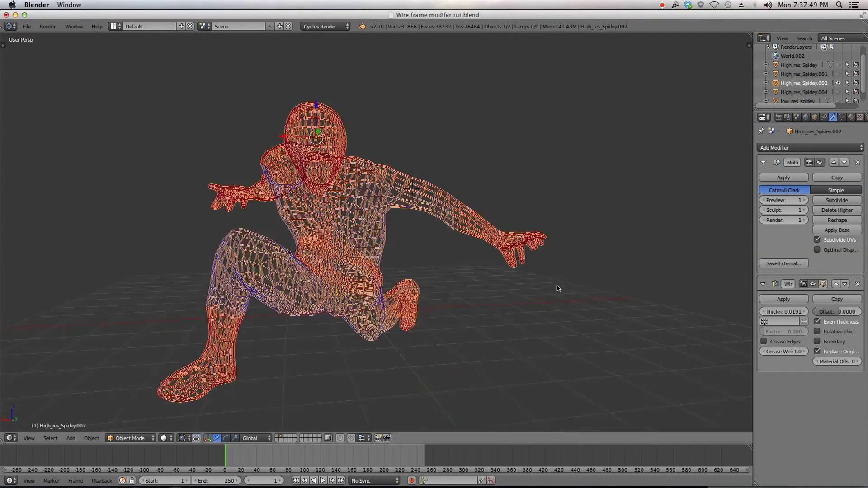
middle_click_drag(556, 286, 573, 306)
middle_click_drag(405, 265, 380, 210)
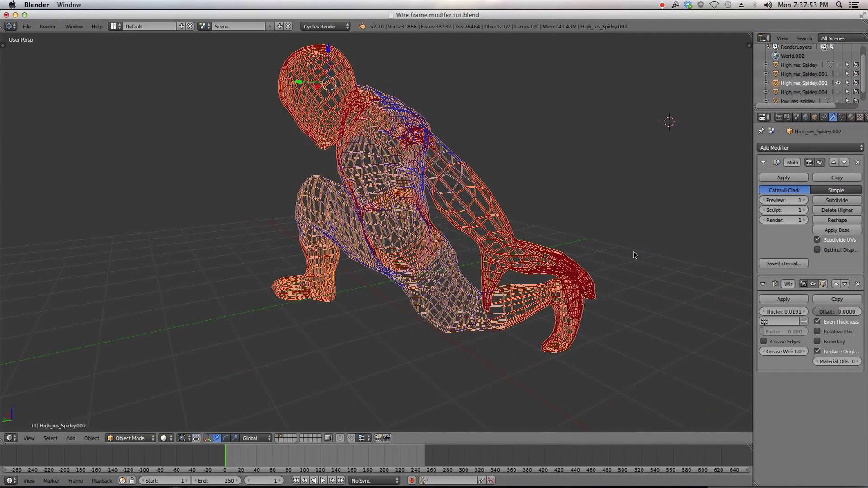
Apply the Multiresolution and Wireframe modifiers to the duplicate
left_click(793, 179)
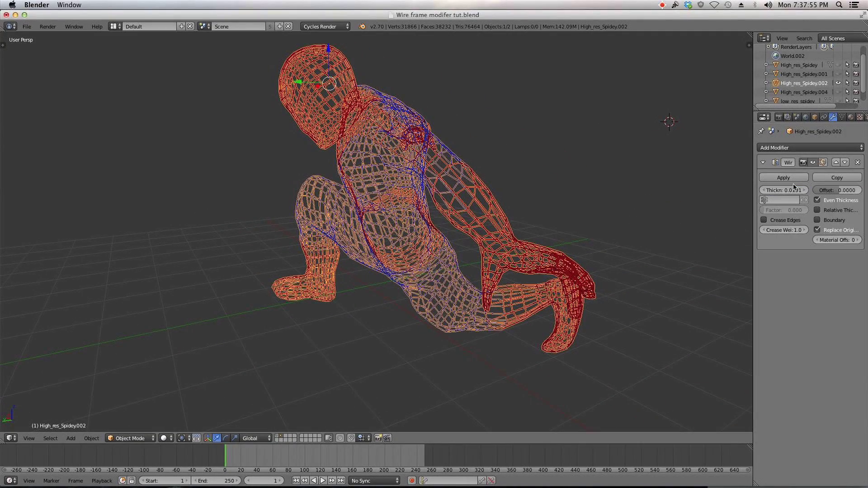
left_click(793, 179)
middle_click_drag(520, 181, 545, 200)
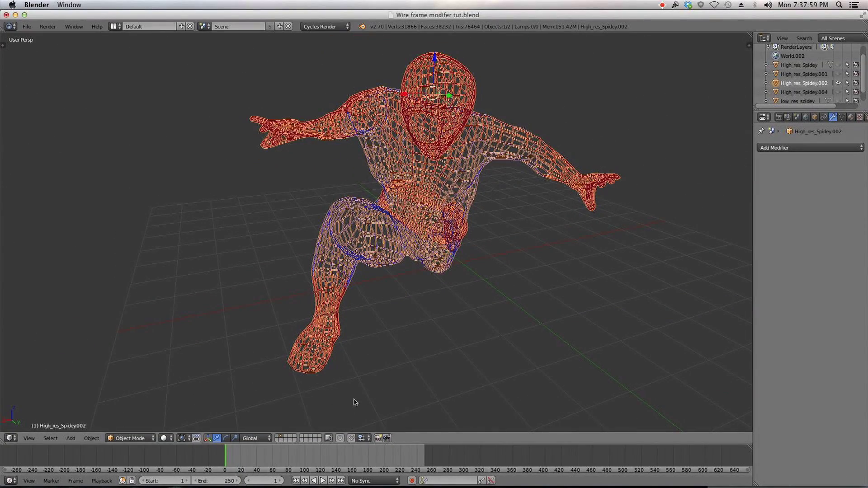
Reveal the original High_res_Spidey.001, show its material settings, and hide it again
key("alt+h")
right_click(450, 140)
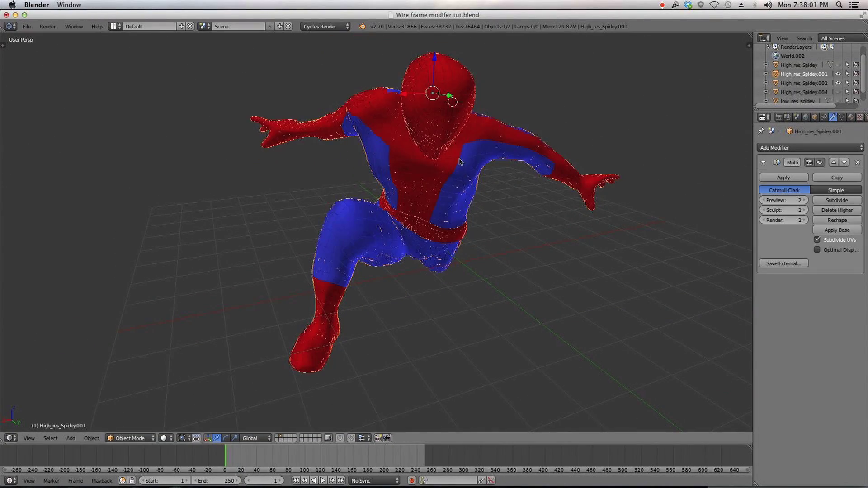
middle_click_drag(460, 162, 533, 161)
left_click(851, 117)
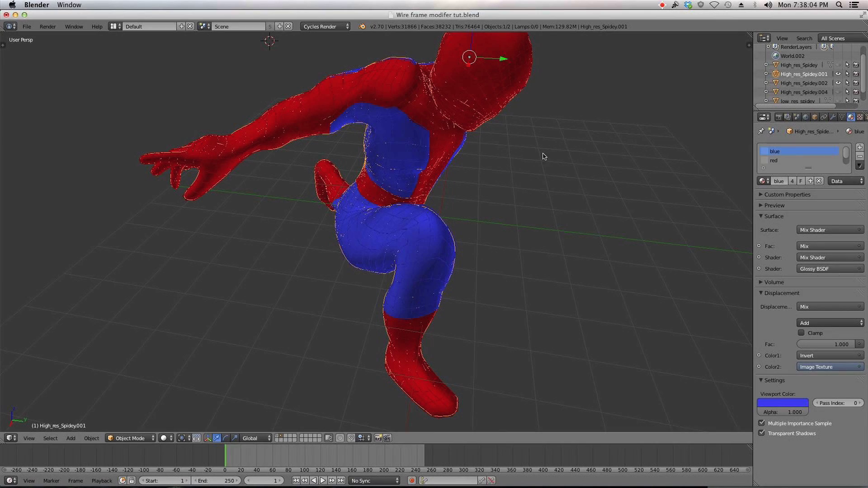
key("h")
Select all faces of the wire duplicate that use the blue material in Edit Mode
right_click(436, 136)
middle_click_drag(523, 150, 458, 137)
scroll(473, 155, "down", 3)
middle_click_drag(473, 176, 521, 217)
scroll(522, 217, "up", 3)
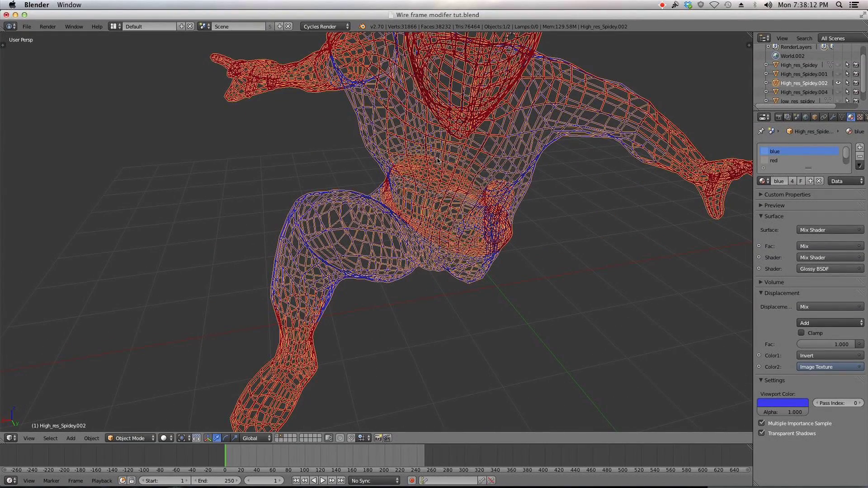
key("Tab")
scroll(433, 154, "down", 5)
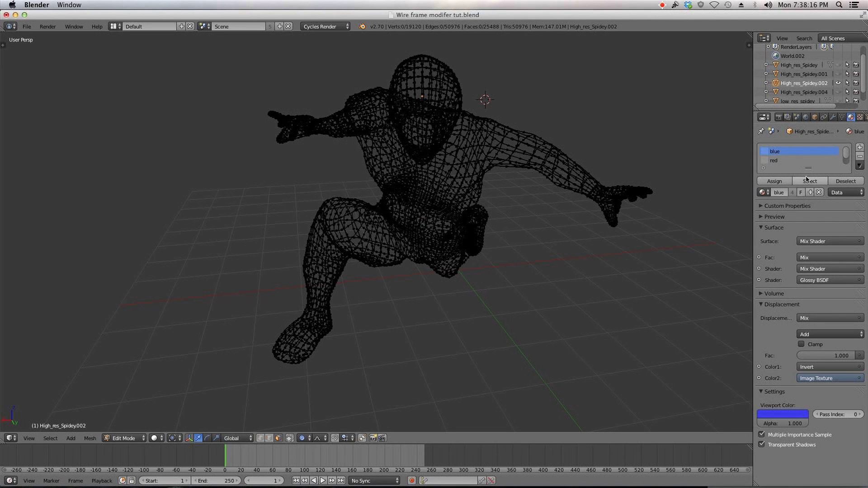
left_click(810, 180)
Shrink the blue face selection by one step along its border with the red areas
scroll(580, 169, "up", 5)
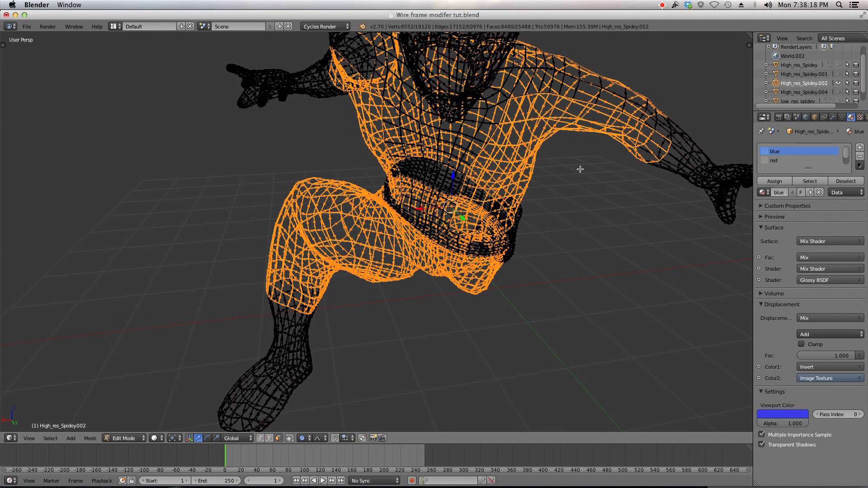
middle_click_drag(579, 170, 545, 179)
scroll(545, 179, "up", 3)
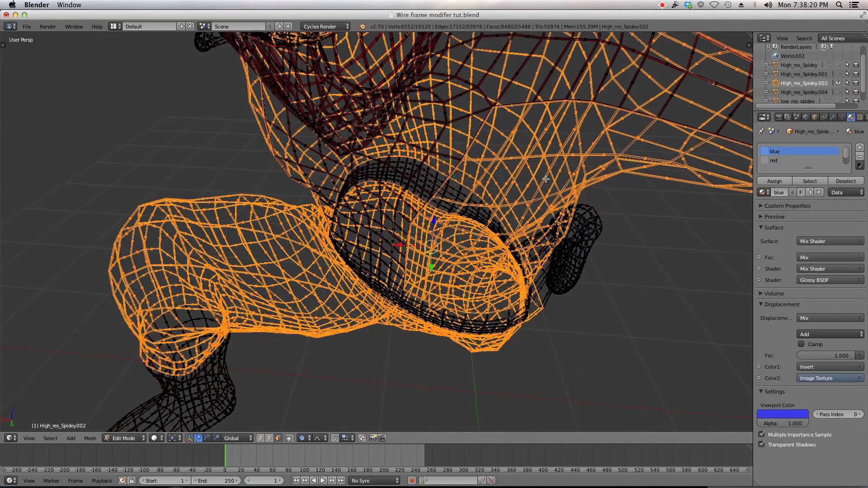
scroll(541, 156, "up", 4)
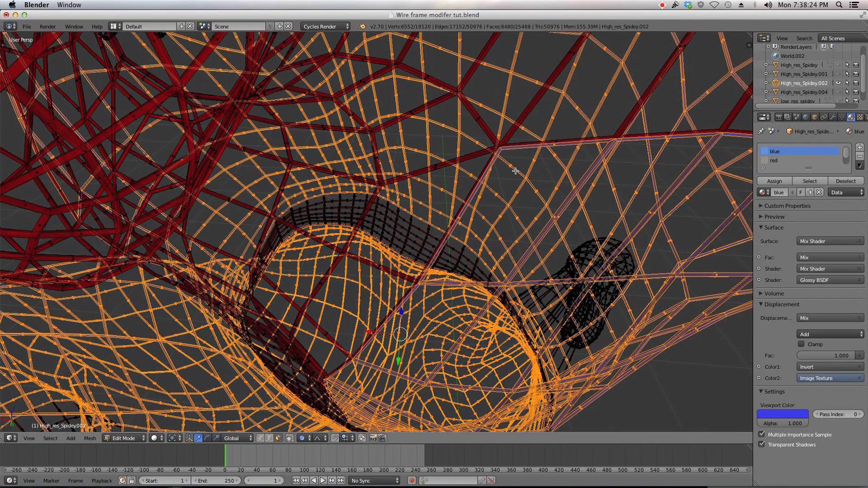
key("ctrl+KP_Subtract")
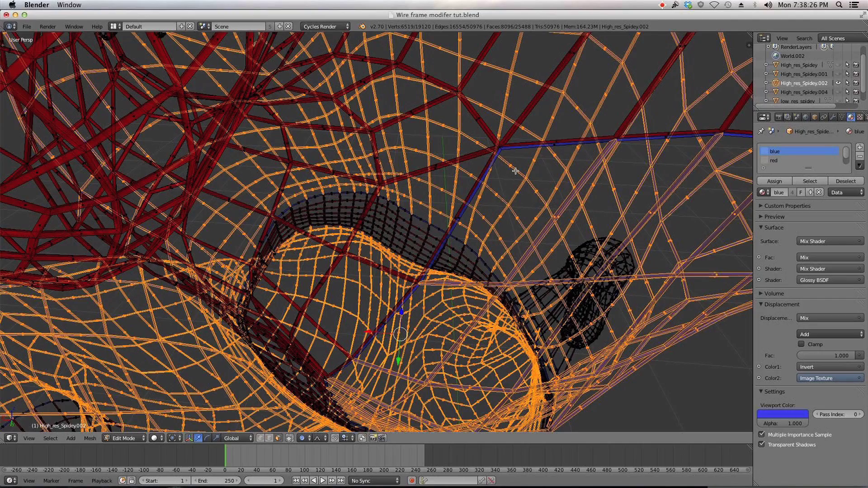
scroll(515, 170, "down", 4)
middle_click_drag(515, 171, 484, 196)
scroll(513, 140, "up", 1)
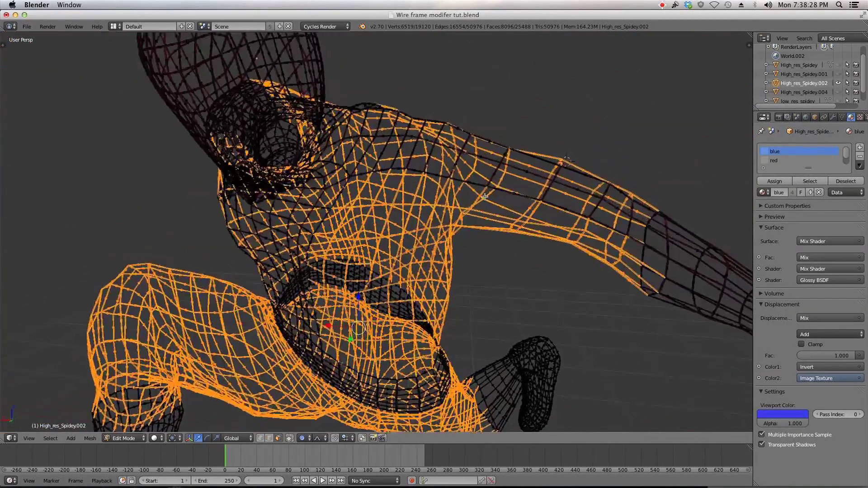
scroll(484, 197, "up", 4)
scroll(370, 80, "down", 6)
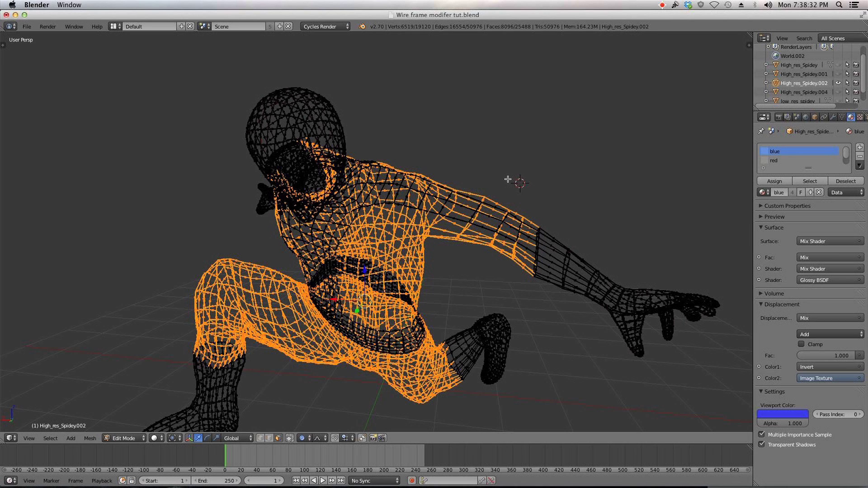
Delete the selected blue faces of the wire mesh and return to Object Mode
key("x")
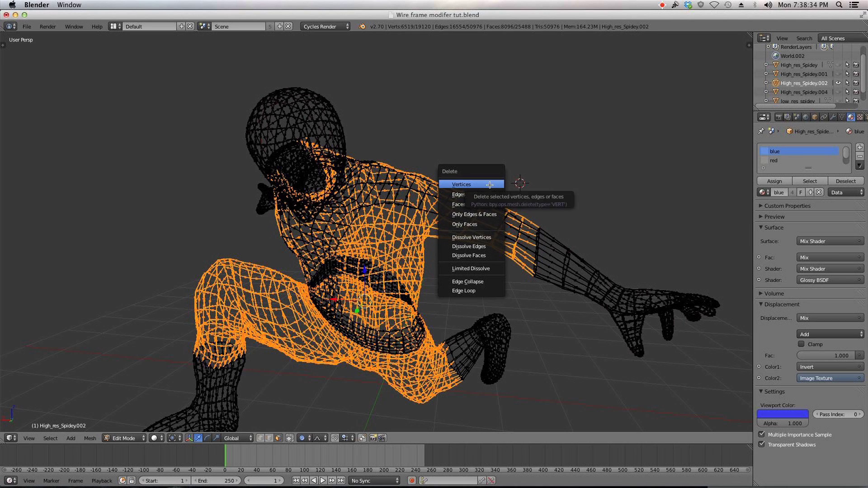
left_click(479, 204)
key("Tab")
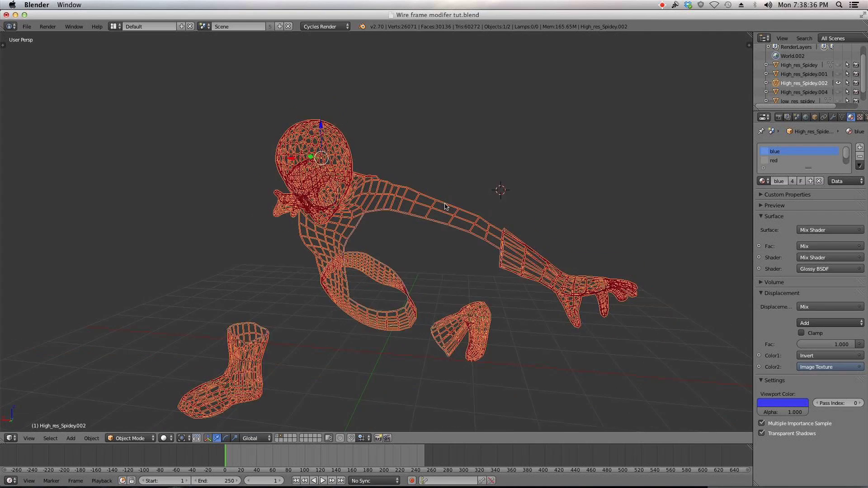
middle_click_drag(445, 207, 446, 188)
Remove the blue and red material slots from the wire mesh, keeping only the silver material
left_click(860, 157)
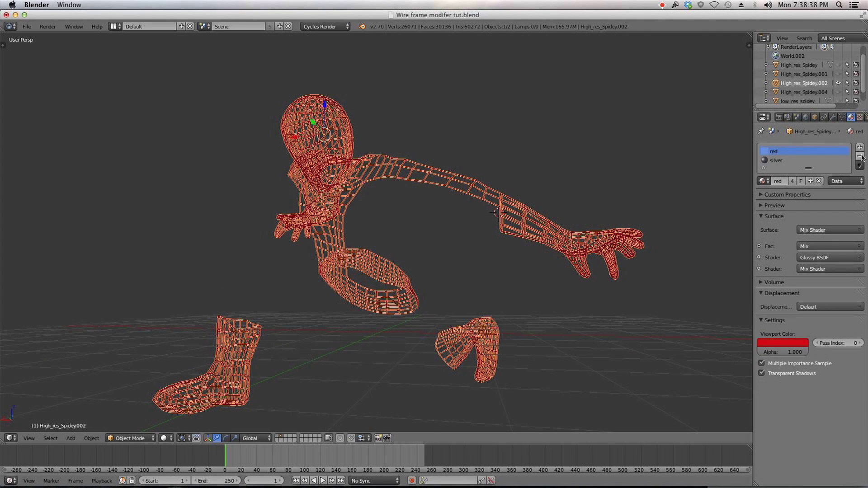
left_click(859, 156)
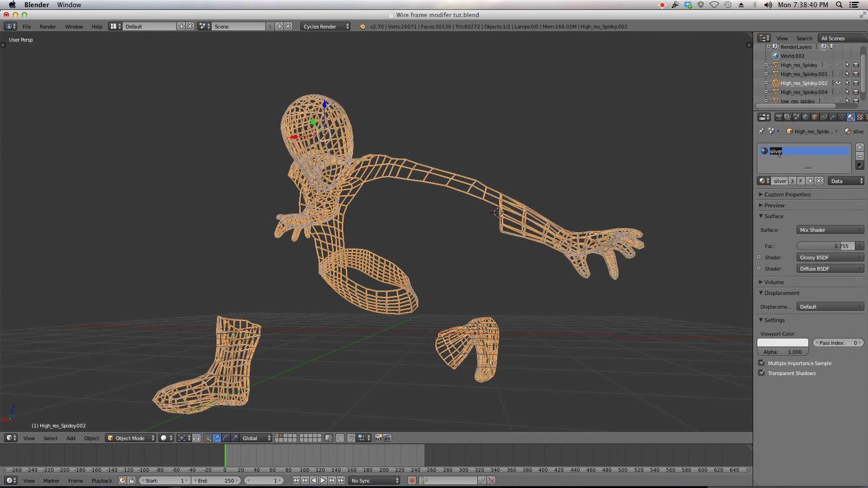
left_click(698, 204)
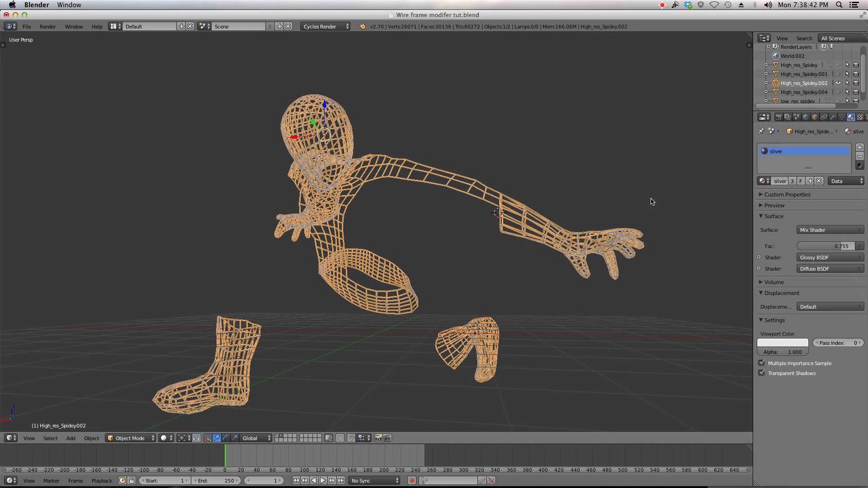
Reveal the original character beneath the silver wire mesh and deselect everything
key("alt+h")
key("a")
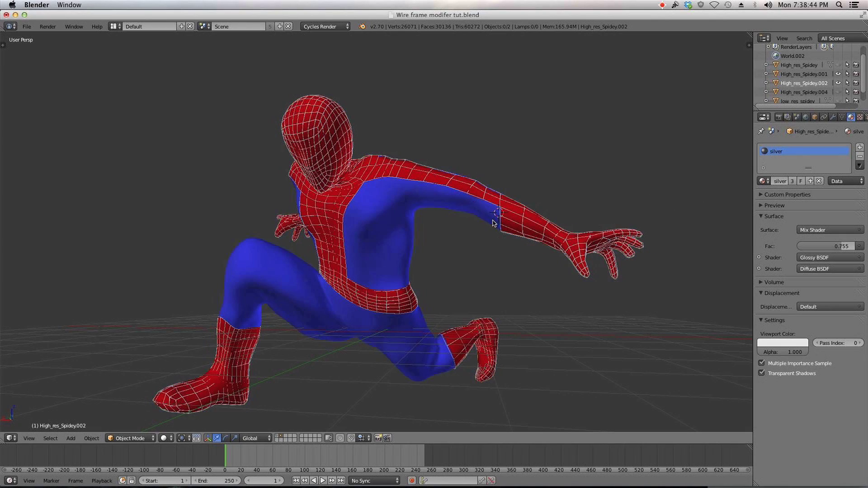
key("a")
key("a")
mouse_move(494, 221)
middle_mouse_down()
mouse_move(458, 220)
mouse_move(320, 258)
mouse_move(501, 224)
middle_mouse_up()
scroll(502, 223, "up", 6)
middle_click_drag(584, 219, 415, 165)
scroll(525, 171, "down", 3)
middle_click_drag(524, 171, 453, 136)
scroll(466, 167, "up", 4)
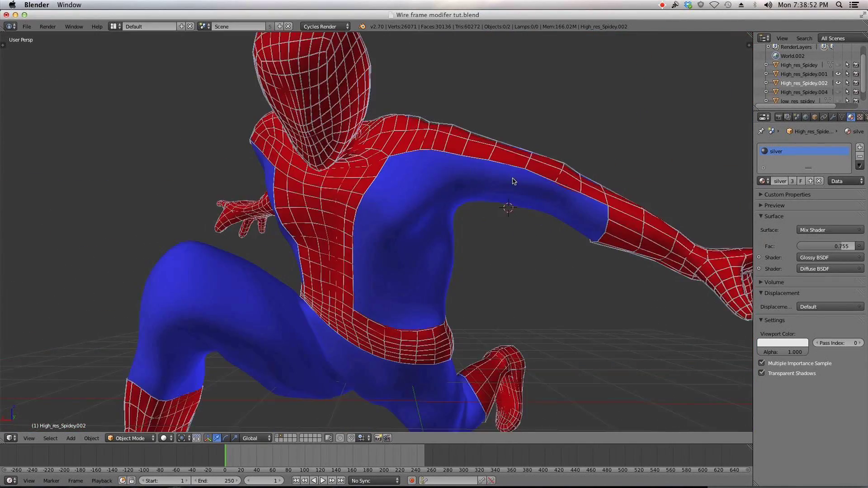
Select the silver wire mesh at the forearm's blue-red border and open it in Edit Mode with vertex selection
scroll(455, 183, "up", 5)
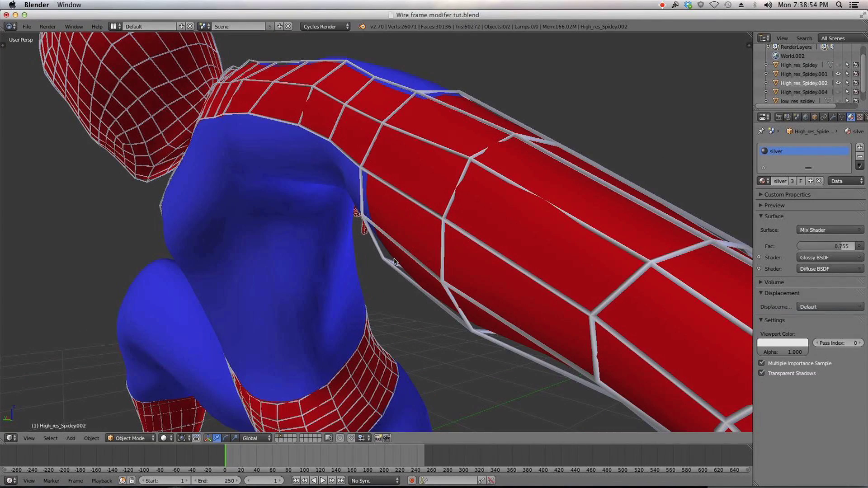
right_click(394, 262)
middle_click_drag(394, 261, 397, 200)
middle_click_drag(484, 197, 489, 203)
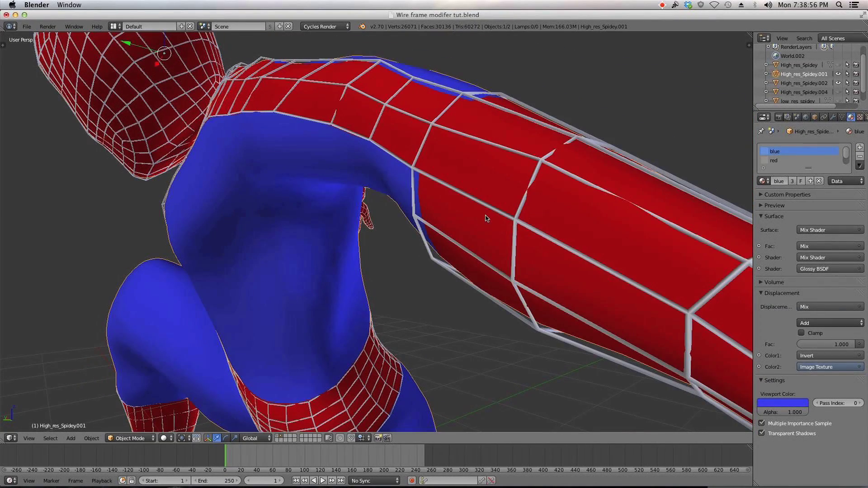
scroll(445, 247, "up", 3)
right_click(492, 252)
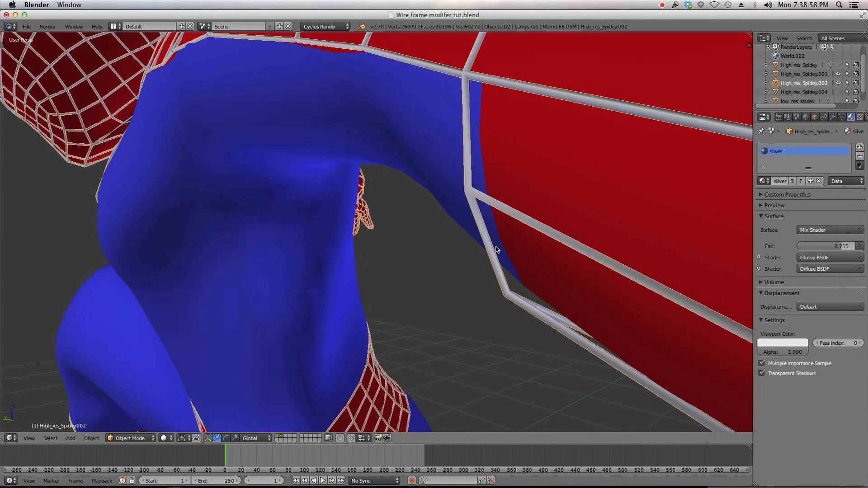
scroll(487, 204, "down", 5)
scroll(505, 180, "up", 3)
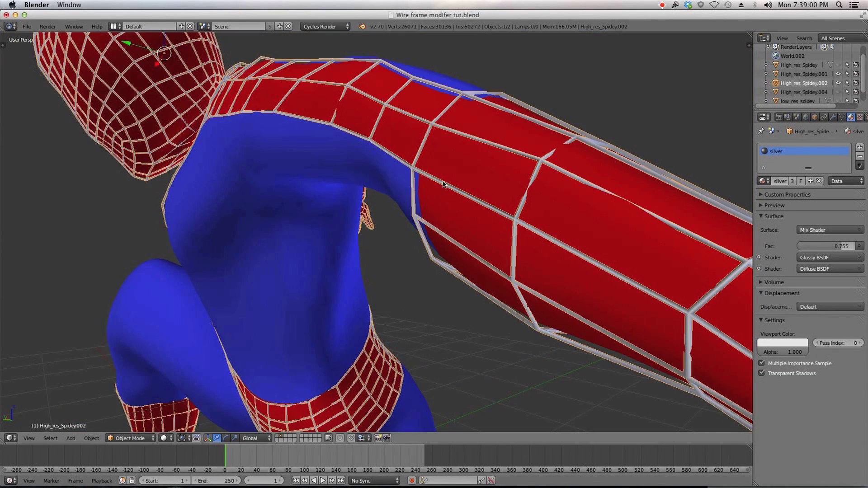
right_click(310, 192)
scroll(427, 236, "up", 2)
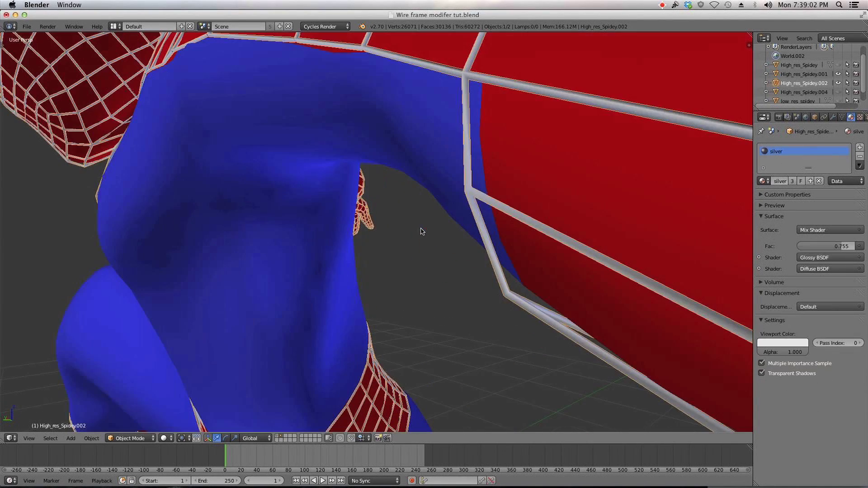
right_click(431, 234)
key("Tab")
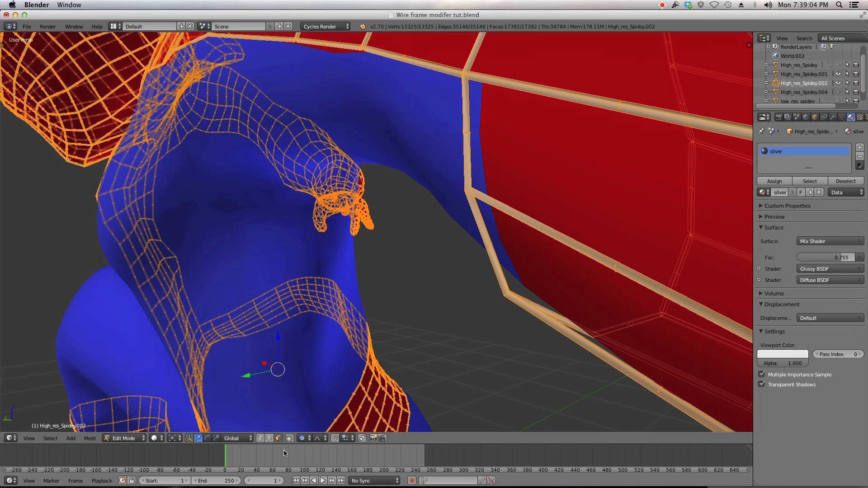
left_click(269, 438)
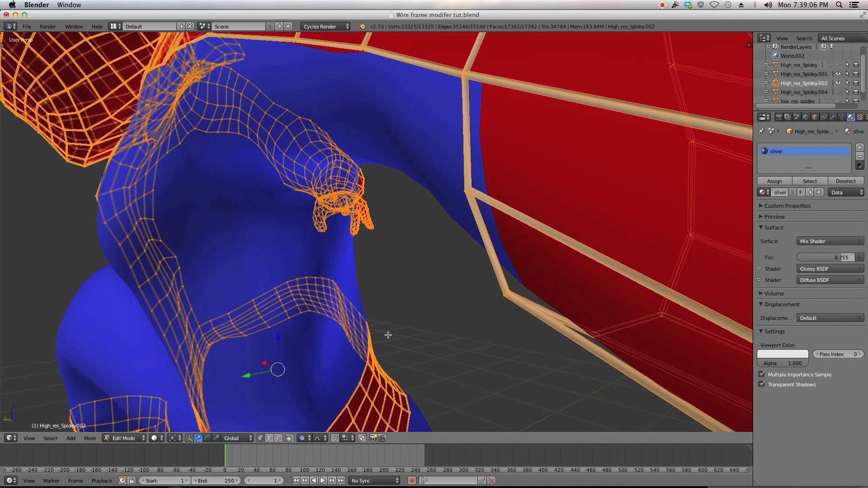
Move the two lower border-wire vertices on the arm's underside inward to follow the edge of the red area
right_click(502, 294)
key("g")
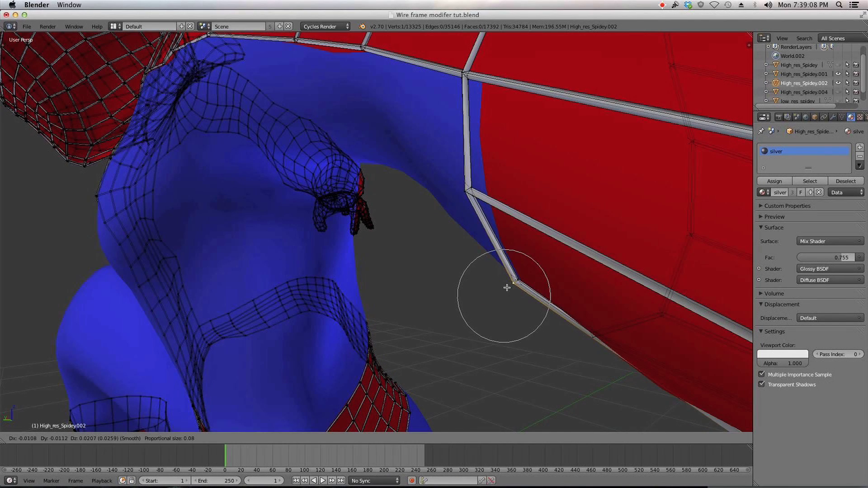
left_click(510, 288)
right_click(467, 189)
key("g")
left_click(479, 187)
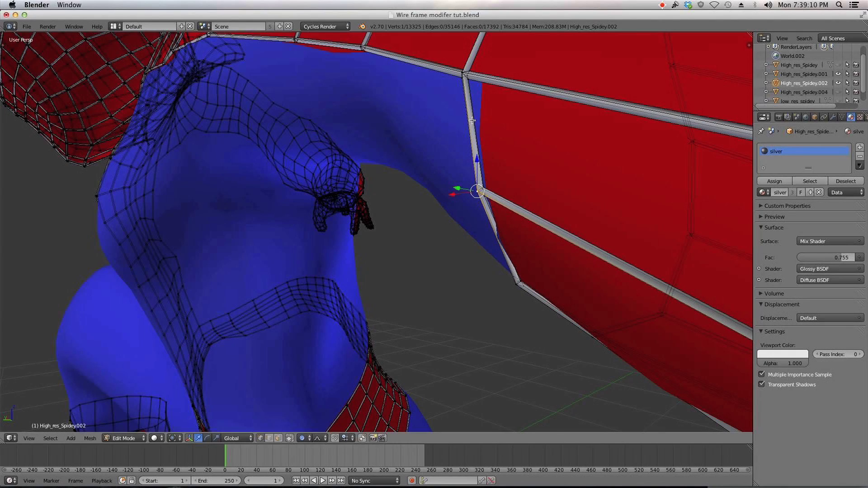
Shift the wire's upper corner vertex and the stretch below it onto the arm's blue-red boundary
key("g")
left_click(470, 128)
right_click(464, 73)
key("g")
left_click(487, 80)
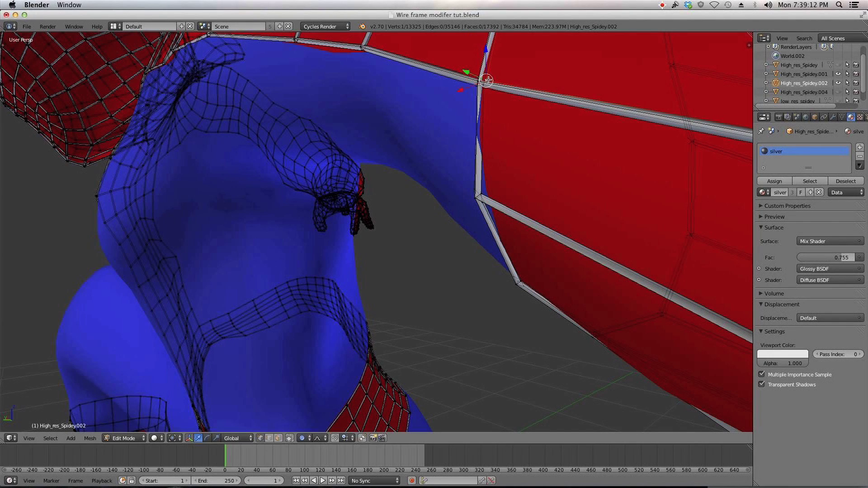
key("g")
left_click(482, 78)
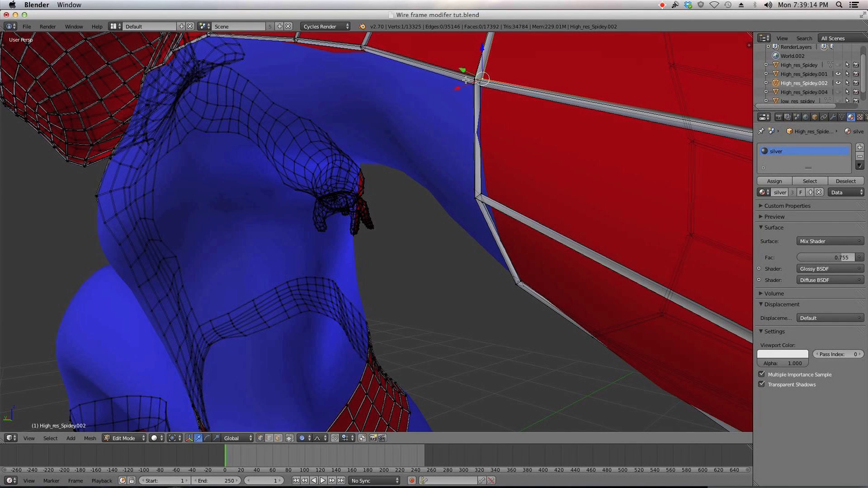
Add a loop cut to the border wire along the top of the blue upper arm and return to Object Mode
key("ctrl+r")
left_click(423, 69)
left_click(418, 66)
key("g")
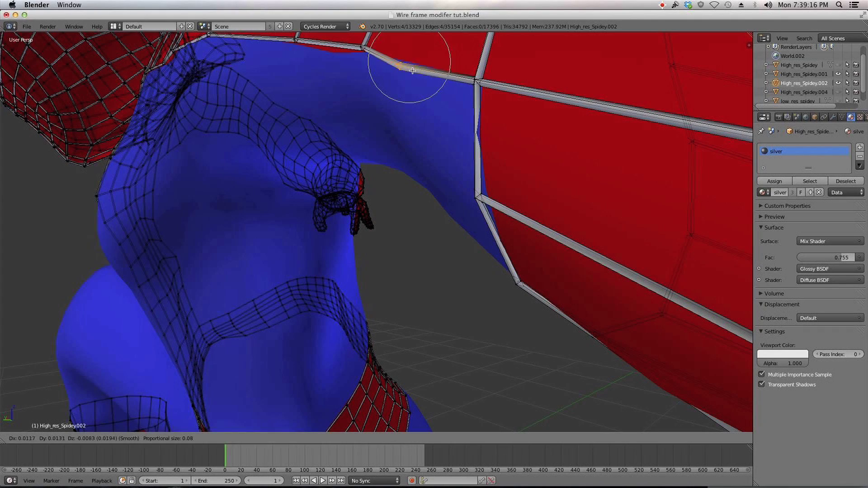
right_click(406, 71)
key("a")
key("Tab")
Examine the silver web lines over the whole character from the front and both sides
key("KP_Decimal")
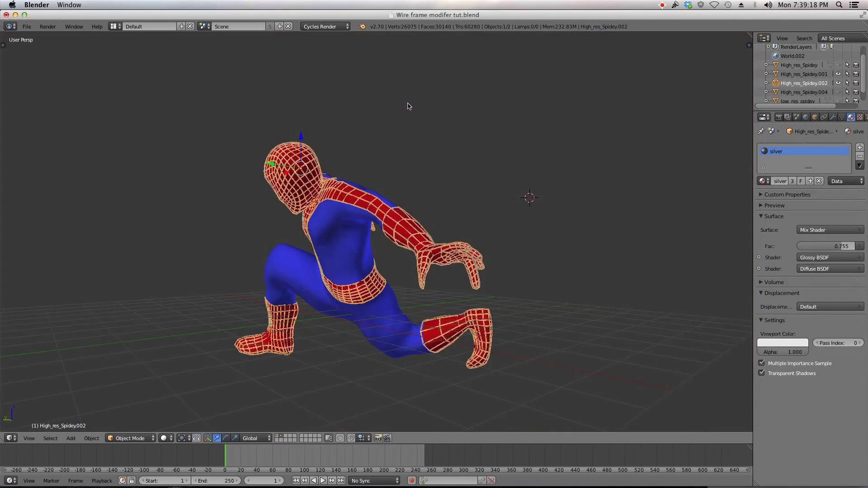
middle_click_drag(328, 167, 432, 161)
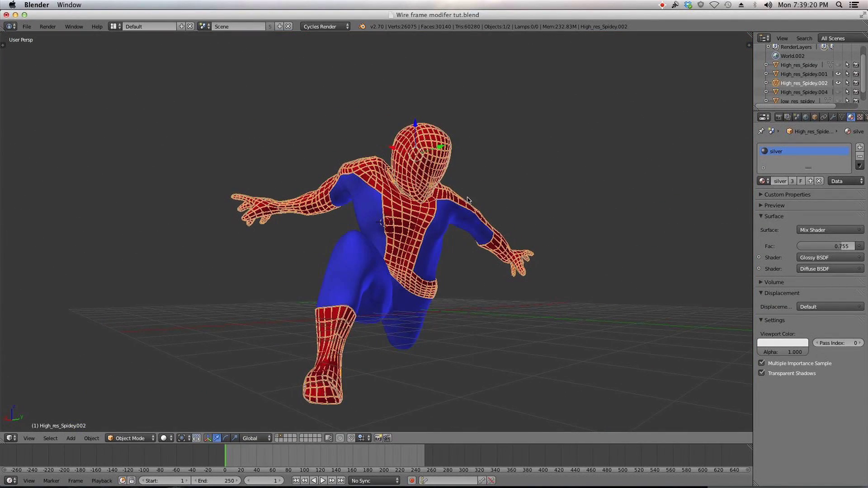
middle_click_drag(468, 199, 199, 204)
middle_click_drag(518, 174, 353, 156)
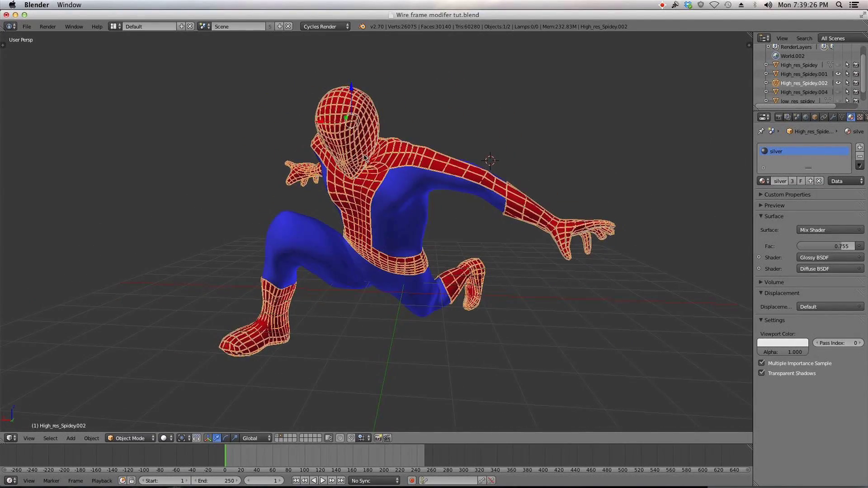
scroll(393, 167, "up", 2)
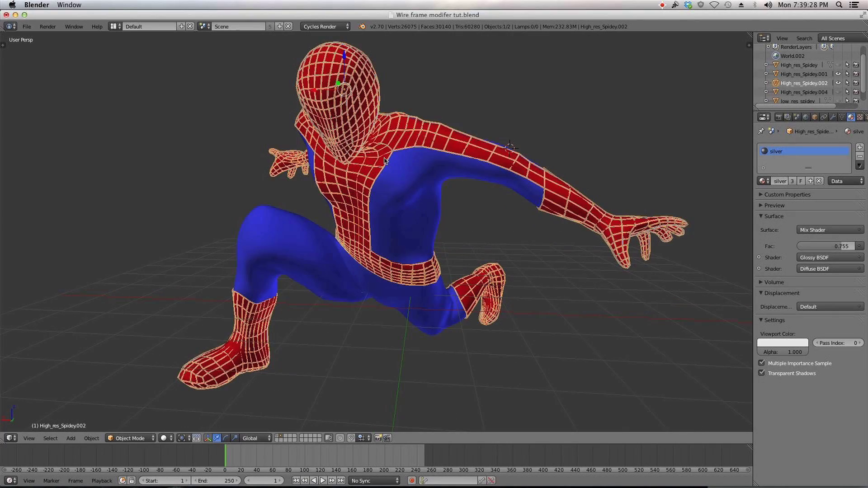
middle_click_drag(385, 161, 411, 164)
scroll(437, 148, "down", 5)
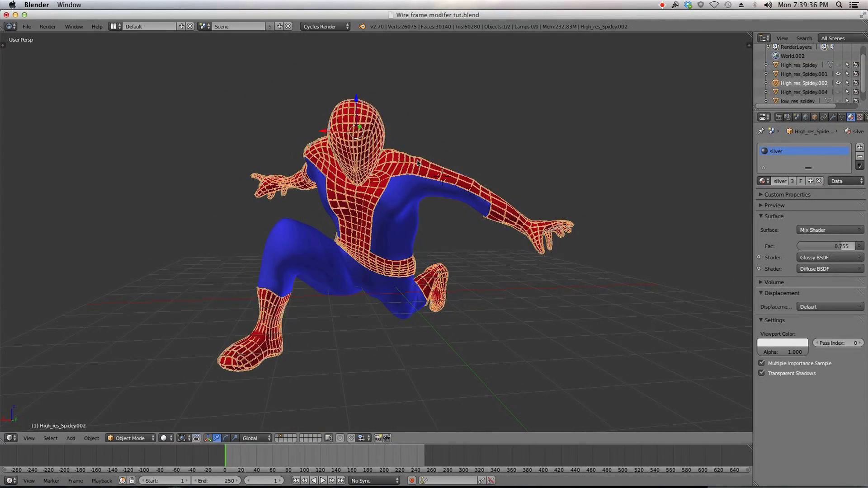